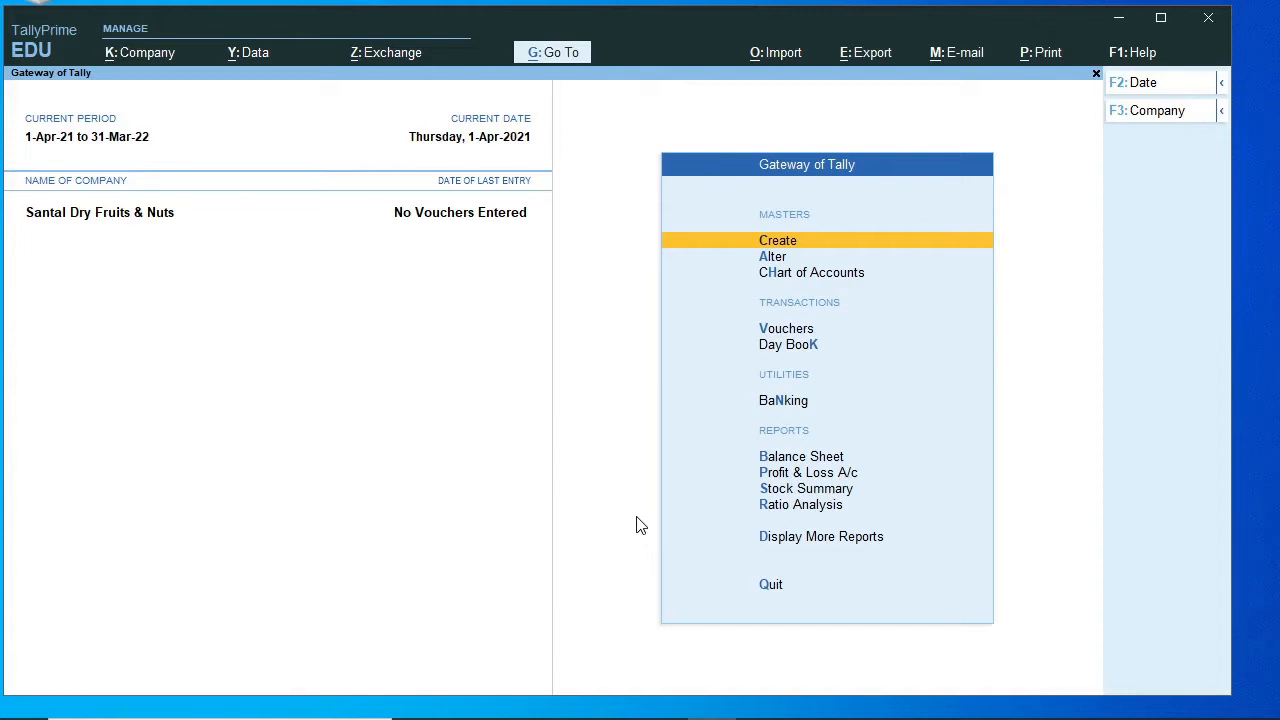
# - Start a new simple unit of measure with the symbol kgs and the formal name Kilograms
pyautogui.click(806, 246)
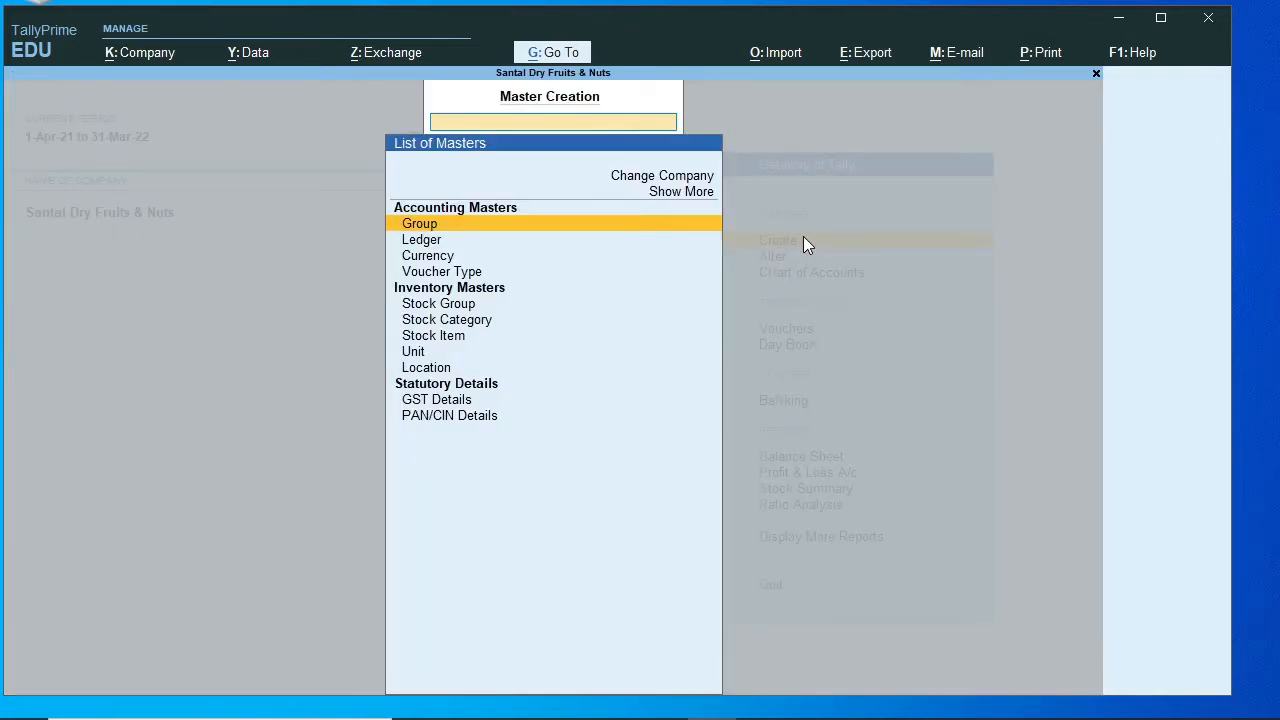
pyautogui.press('Down')
pyautogui.press('Down')
pyautogui.press('Down')
pyautogui.press('Down')
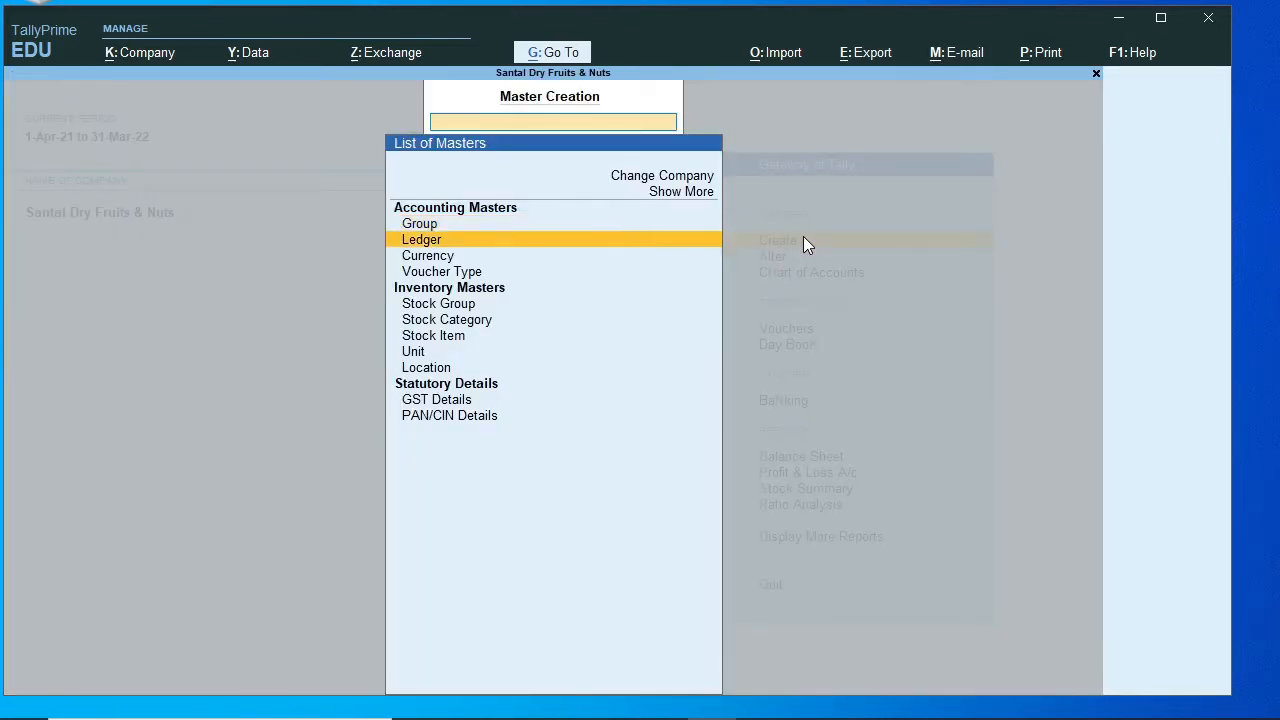
pyautogui.press('Down')
pyautogui.press('Down')
pyautogui.press('Down')
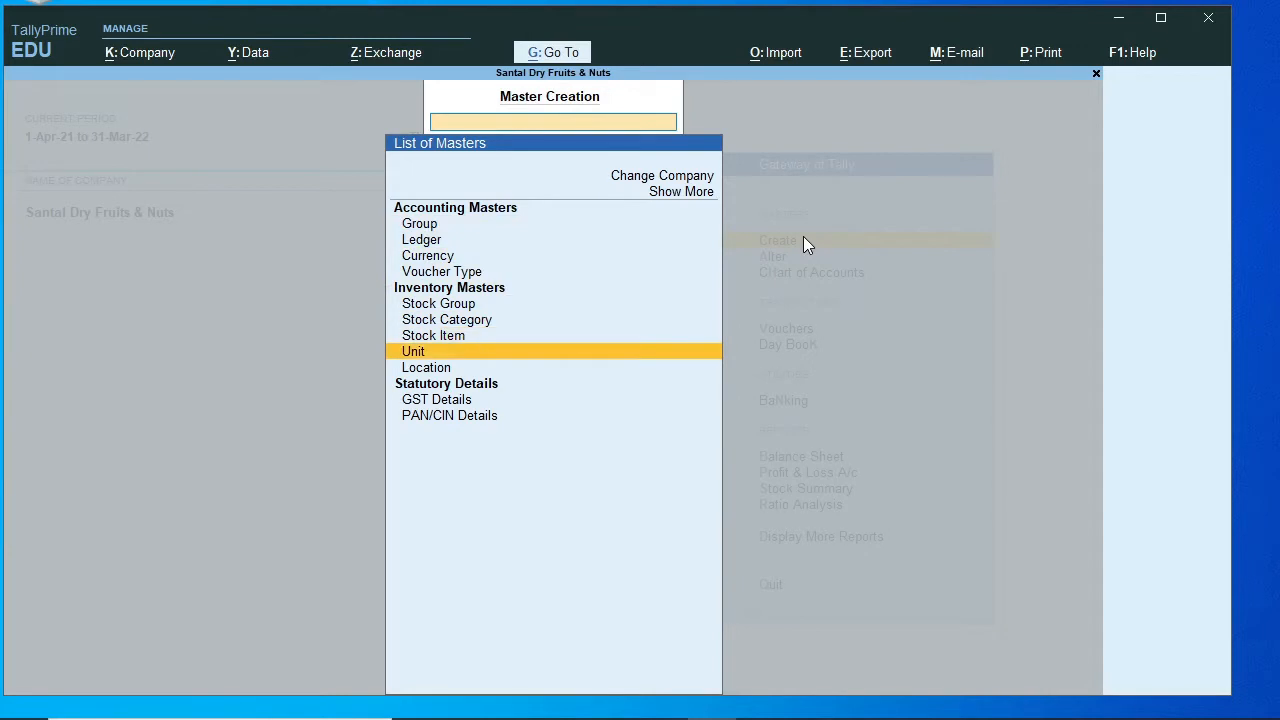
pyautogui.press('Return')
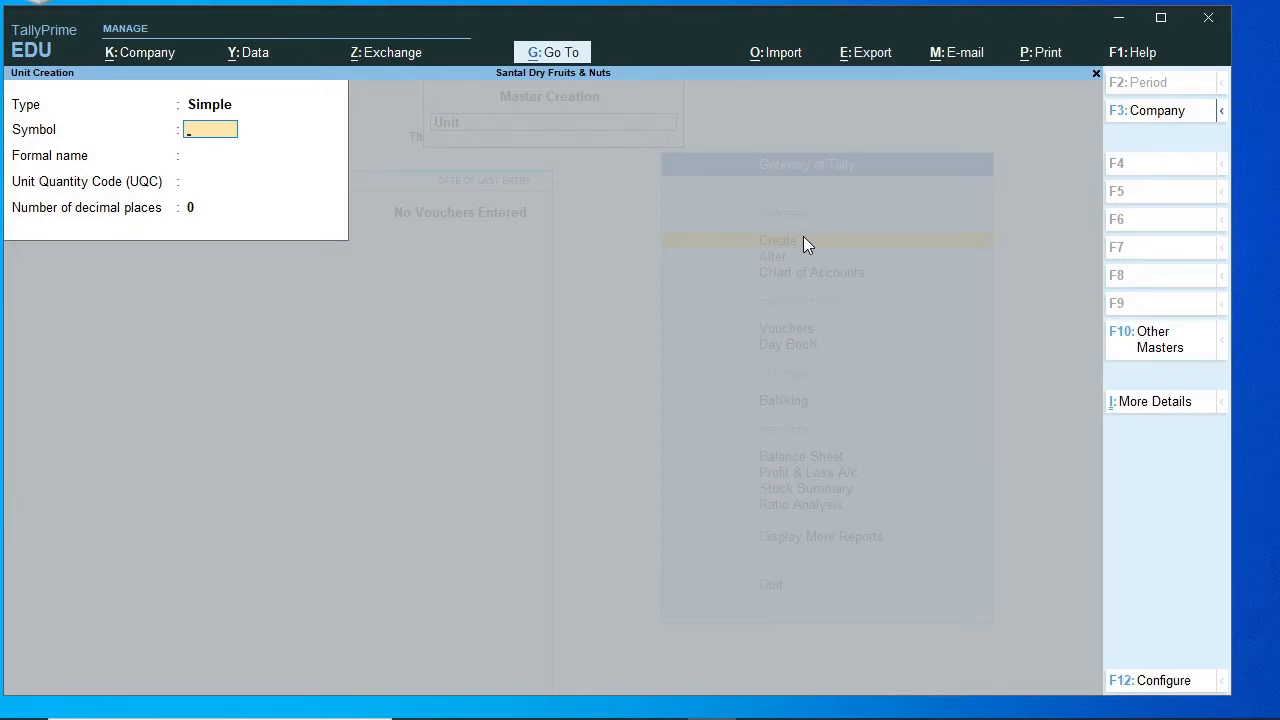
pyautogui.write('kgs')
pyautogui.press('Return')
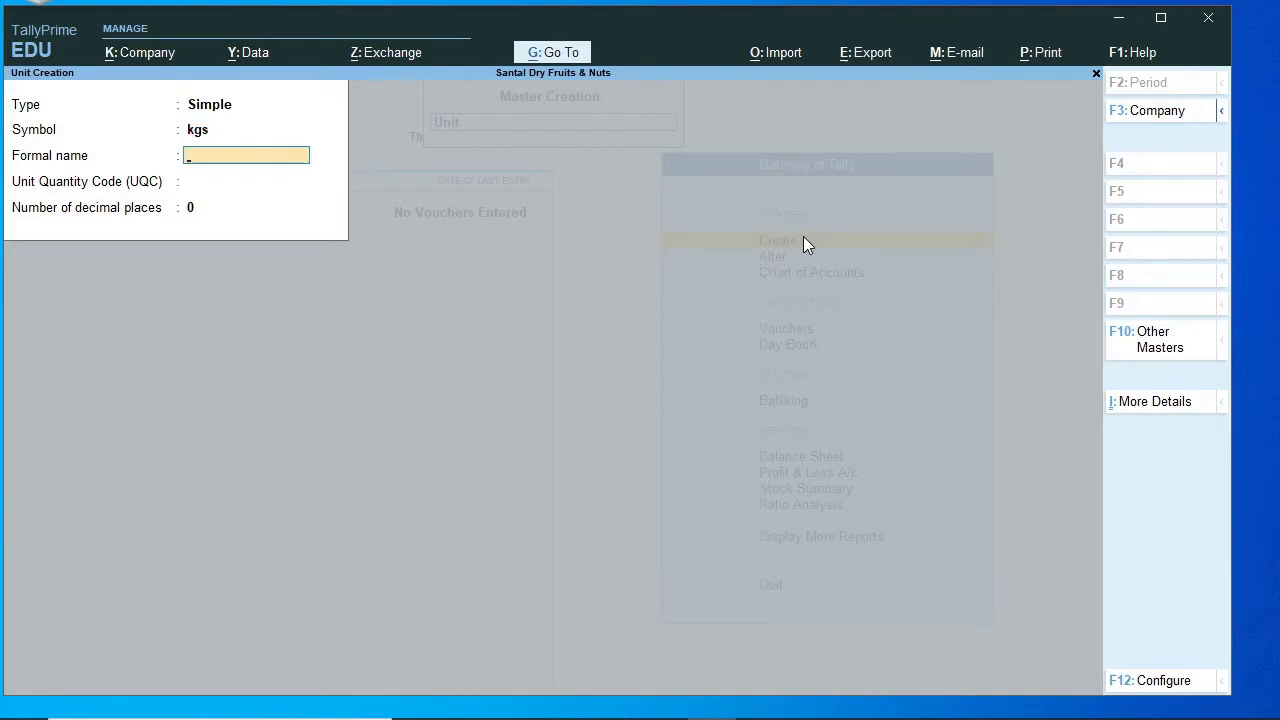
pyautogui.write('Kilograms')
pyautogui.press('Return')
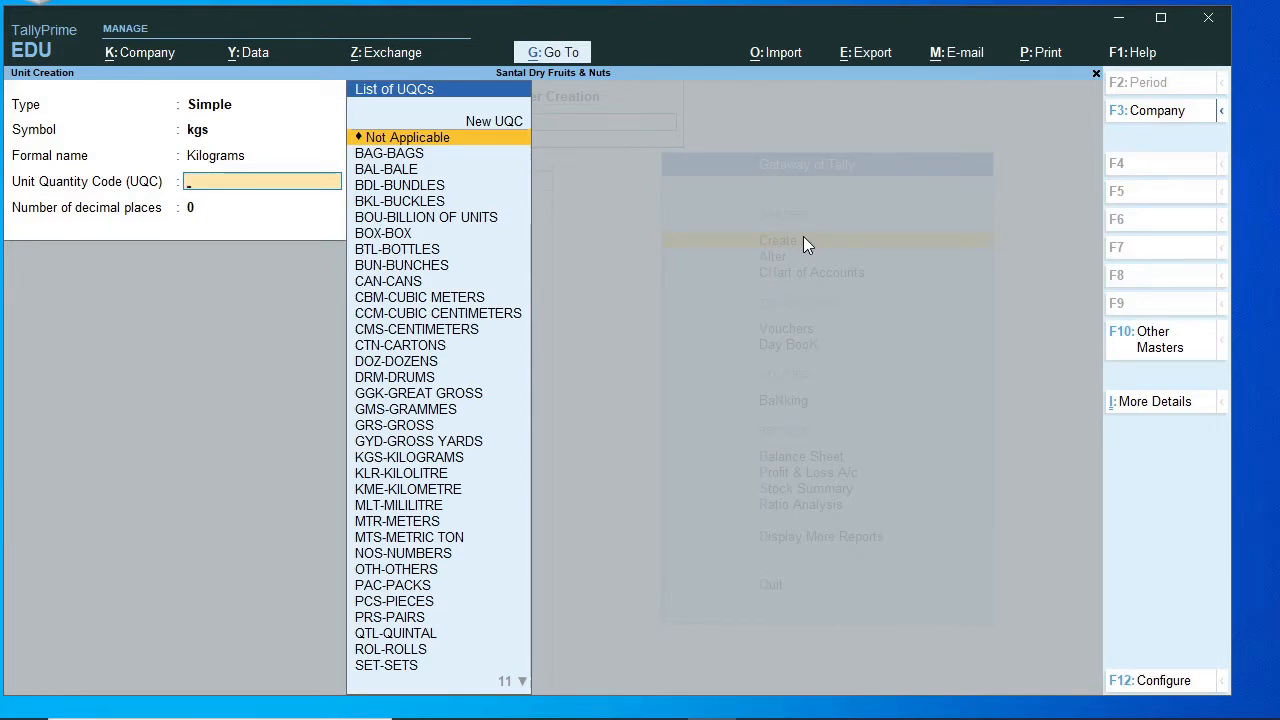
# - Assign the KGS-KILOGRAMS quantity code to the unit, set 3 decimal places and save it
pyautogui.write('k')
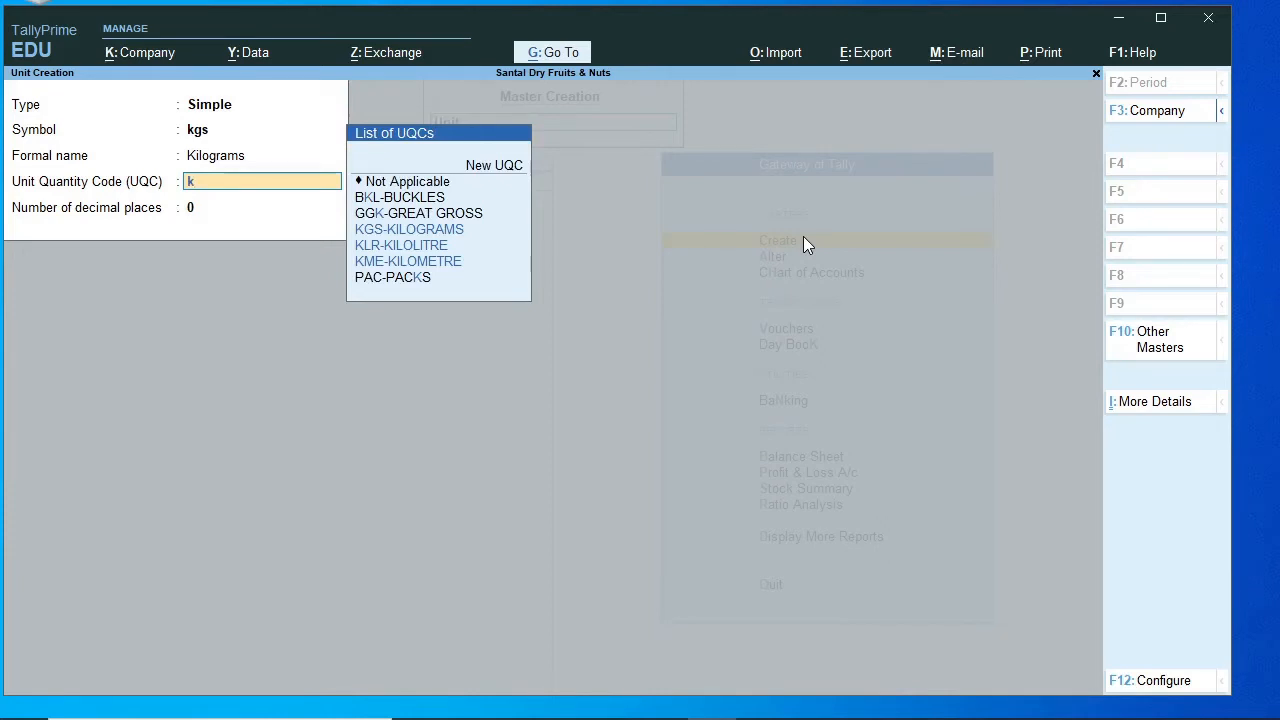
pyautogui.press('Down')
pyautogui.press('Return')
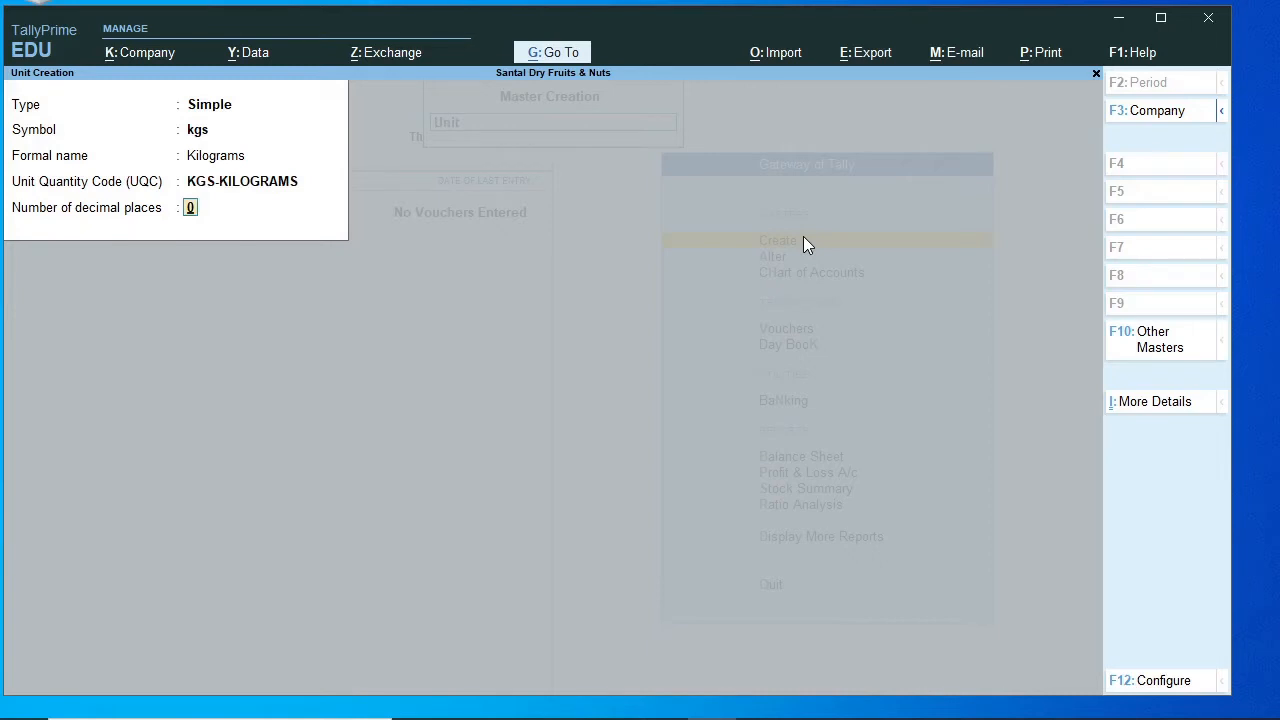
pyautogui.write('3')
pyautogui.press('Return')
pyautogui.press('Return')
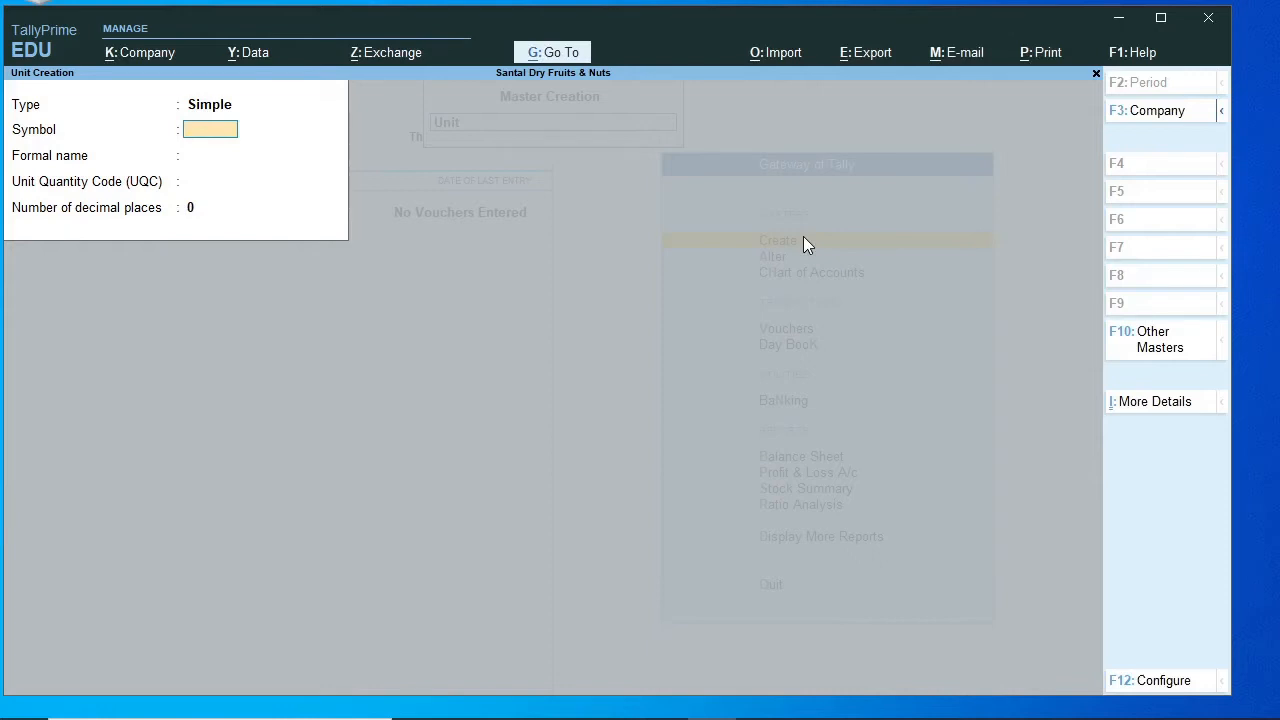
# - Create a simple unit with symbol pac, formal name Packs, quantity code PAC-PACKS and 0 decimal places, and finish unit creation
pyautogui.write('pac')
pyautogui.press('Return')
pyautogui.write('P')
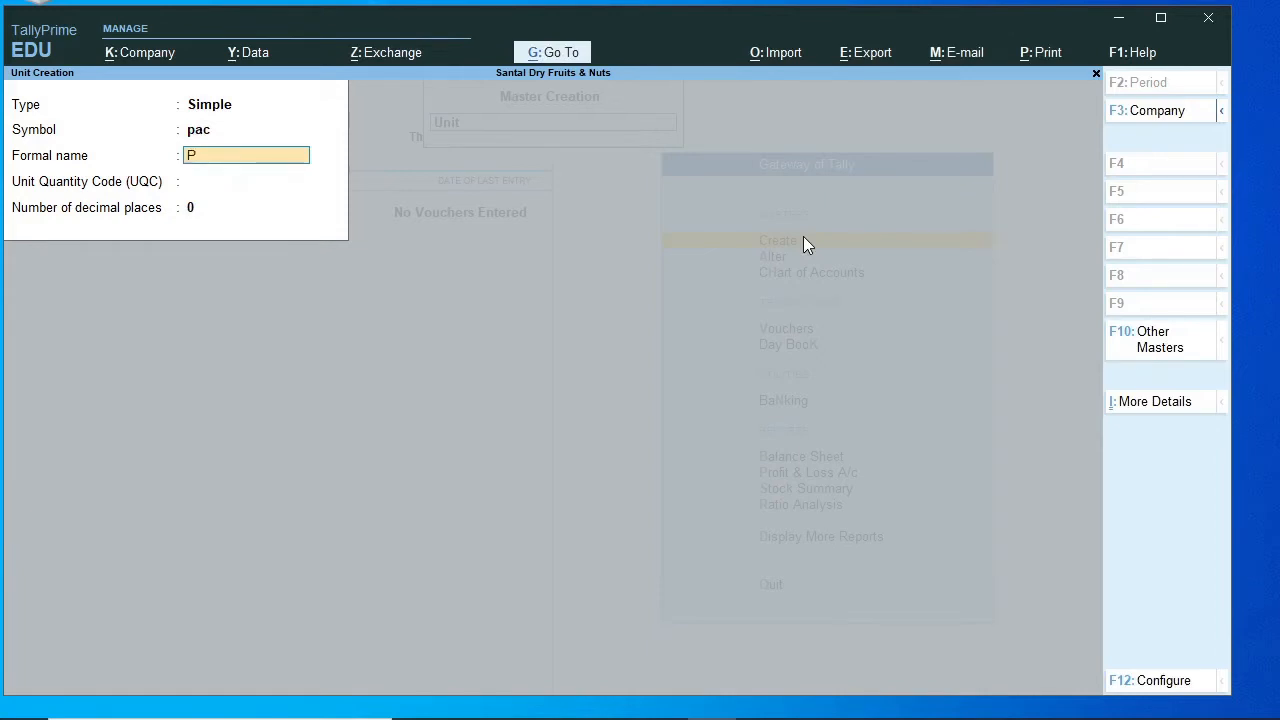
pyautogui.write('acks')
pyautogui.press('Return')
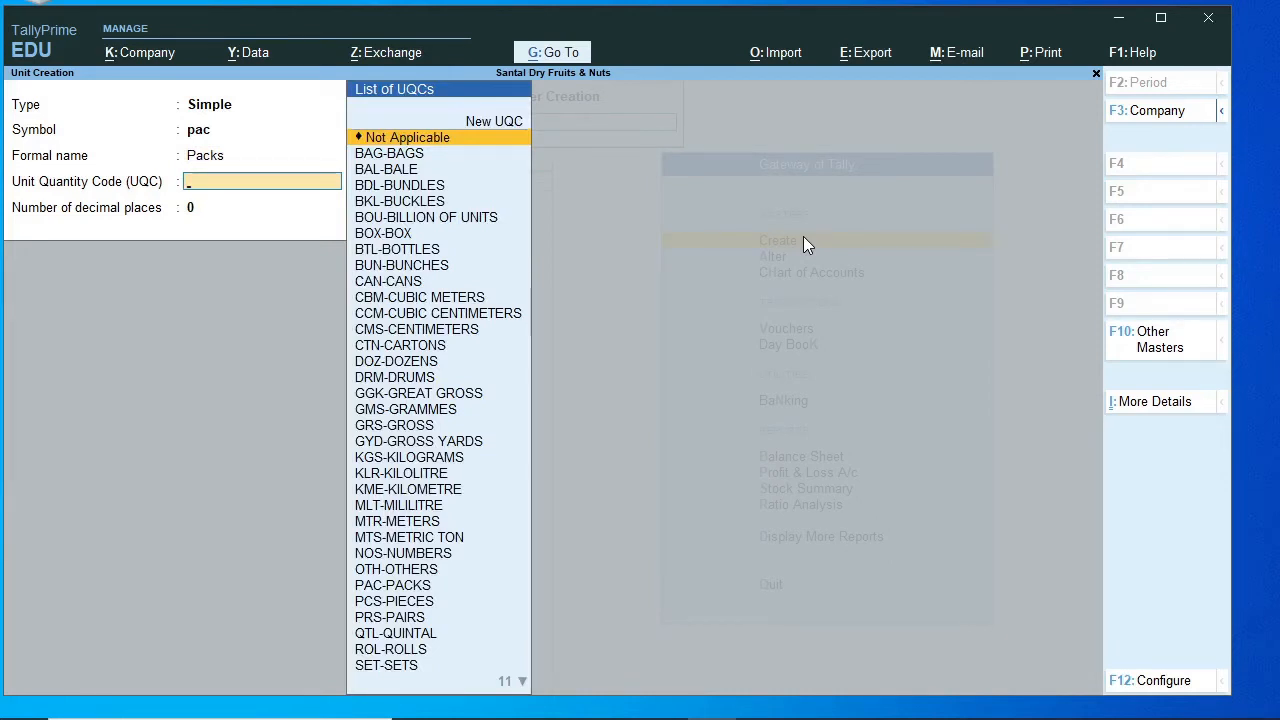
pyautogui.write('p')
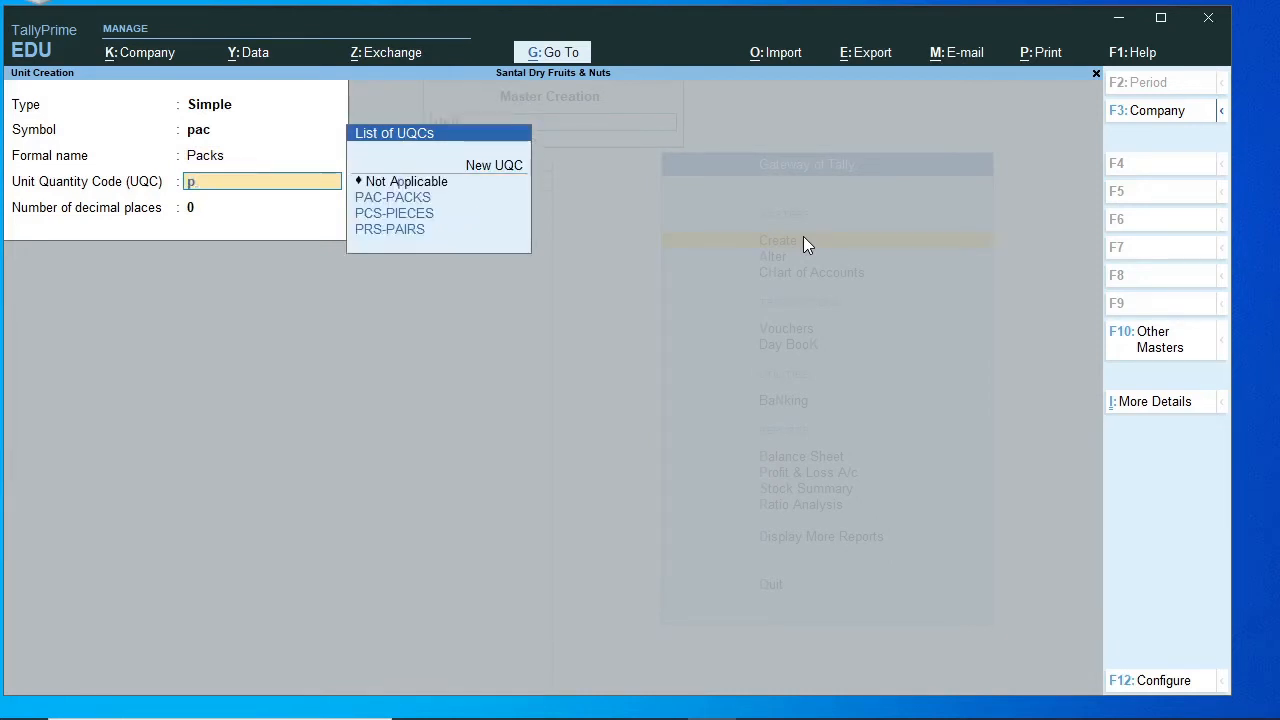
pyautogui.press('Return')
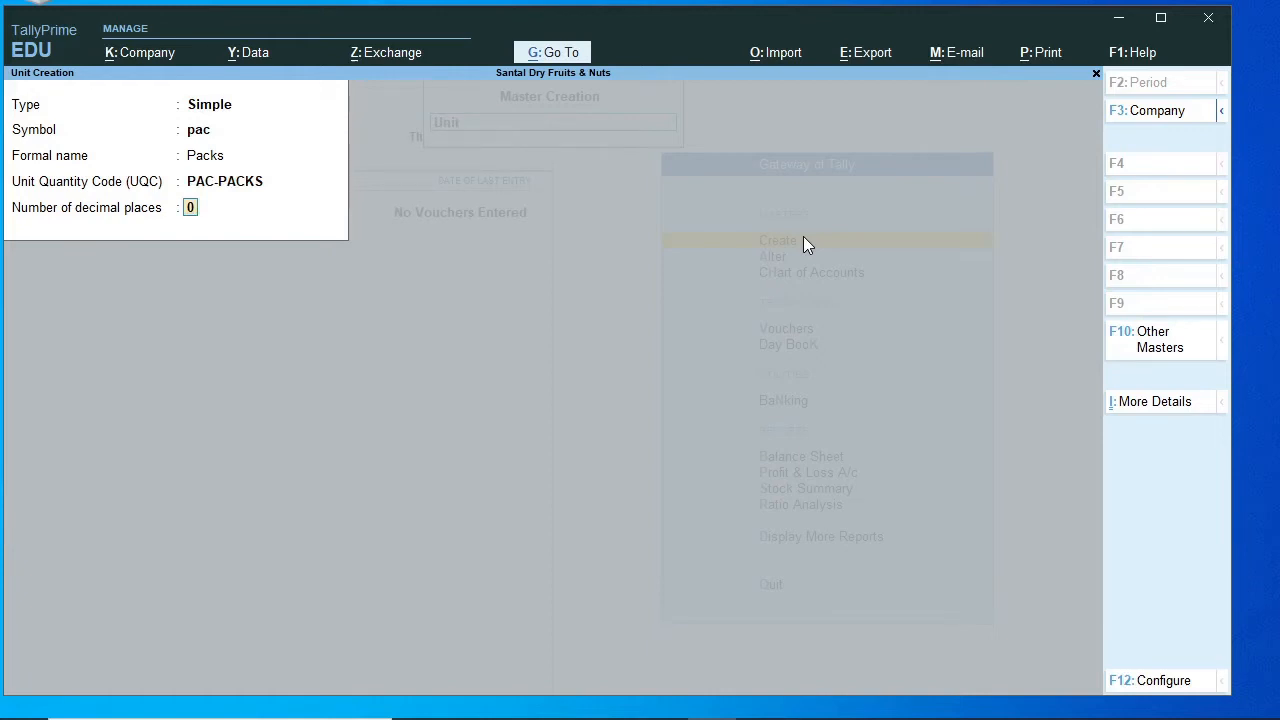
pyautogui.press('Return')
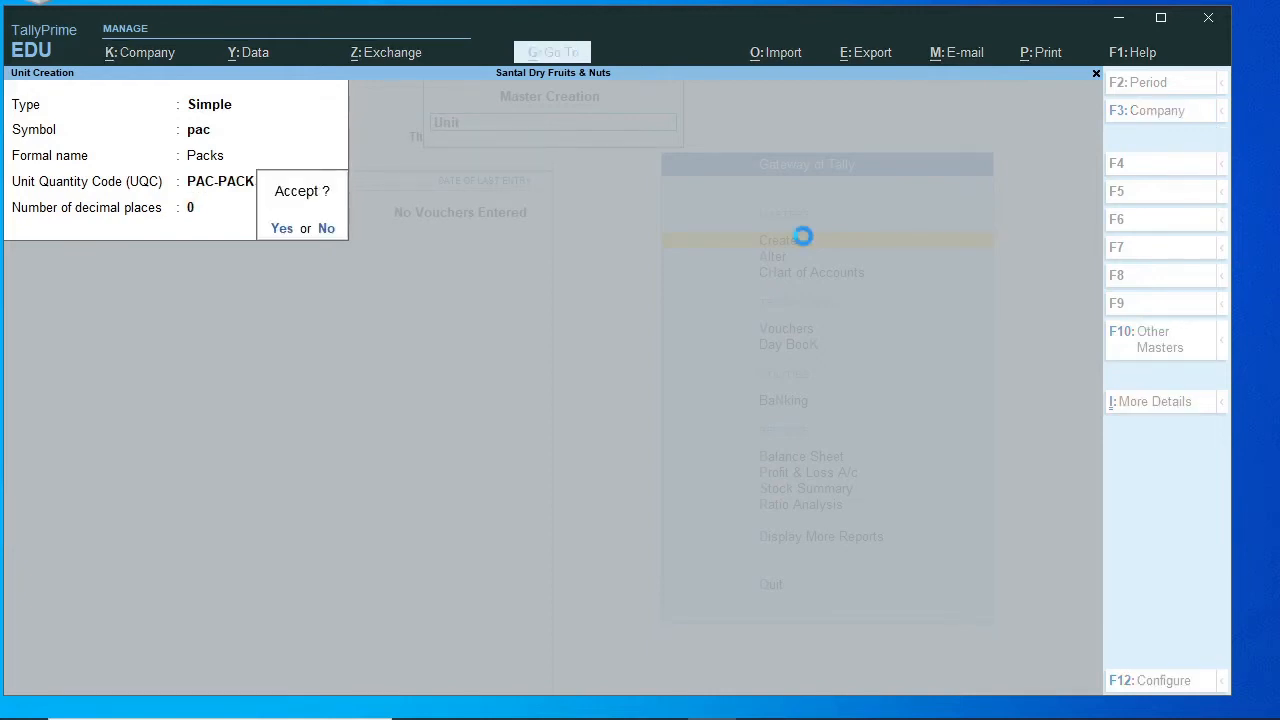
pyautogui.press('Return')
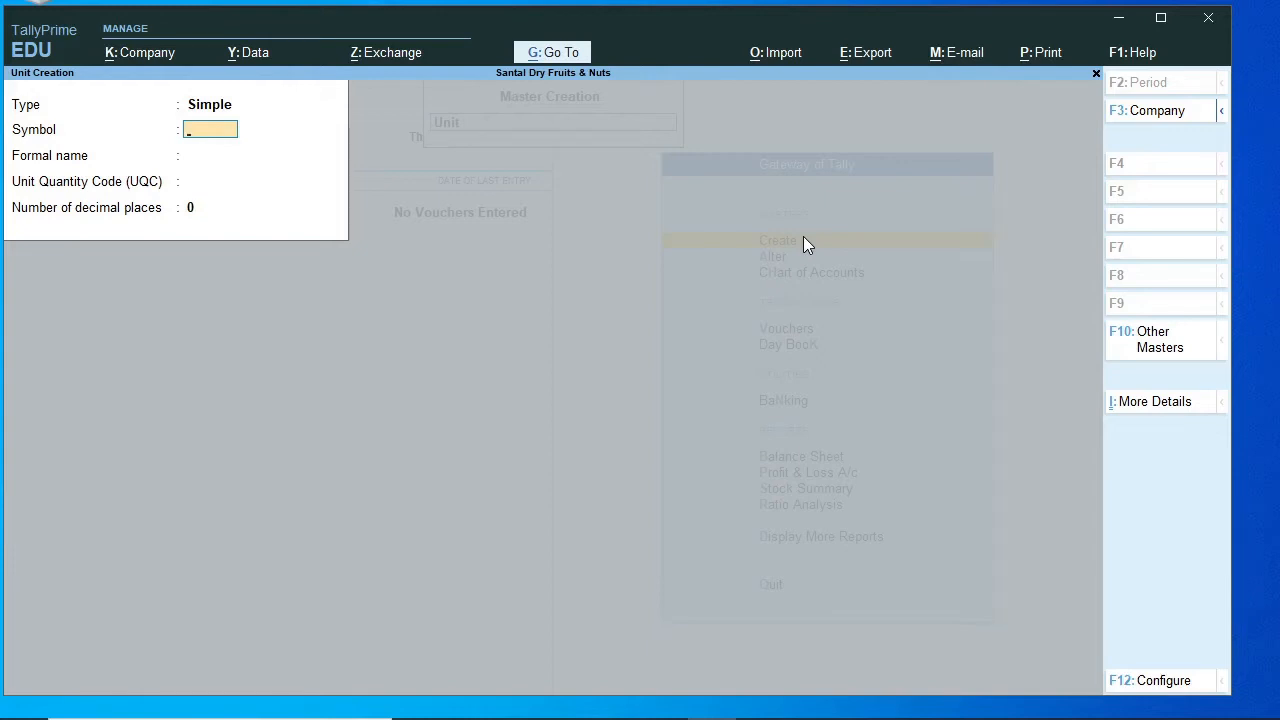
pyautogui.press('Escape')
pyautogui.press('y')
pyautogui.press('Escape')
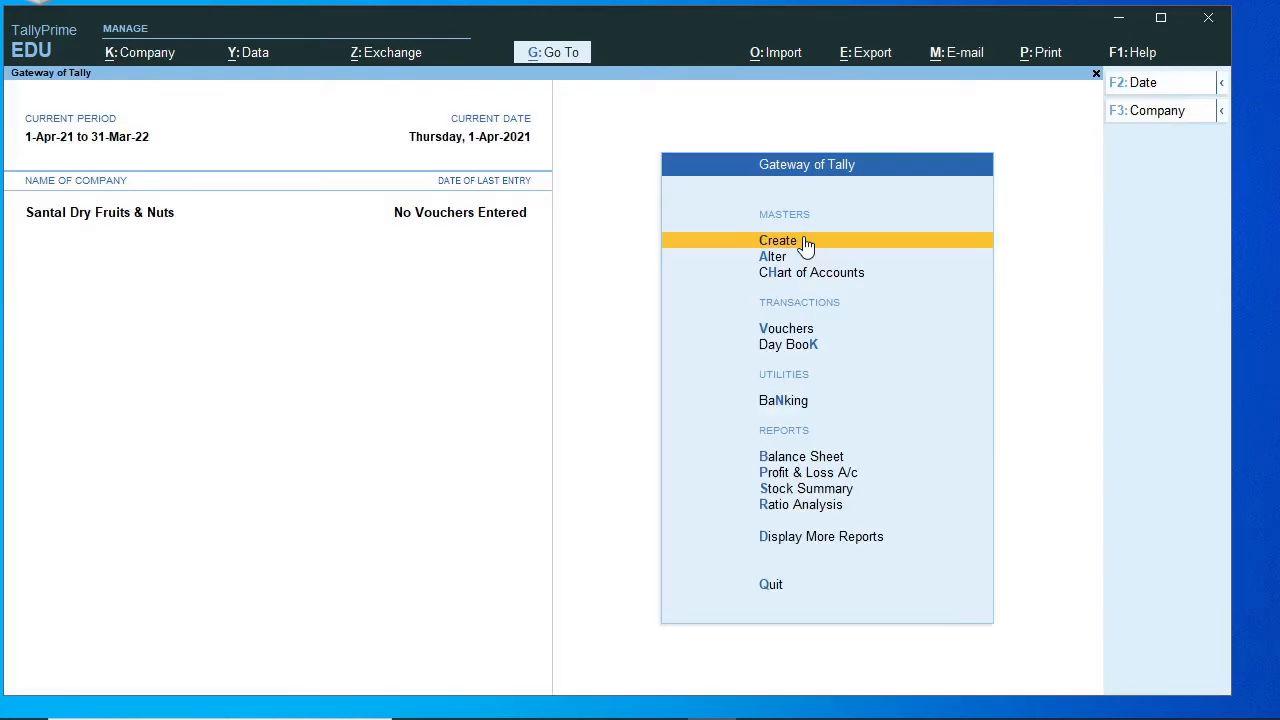
# - Start a new stock item named Cashewnut under the Nuts stock group
pyautogui.click(806, 243)
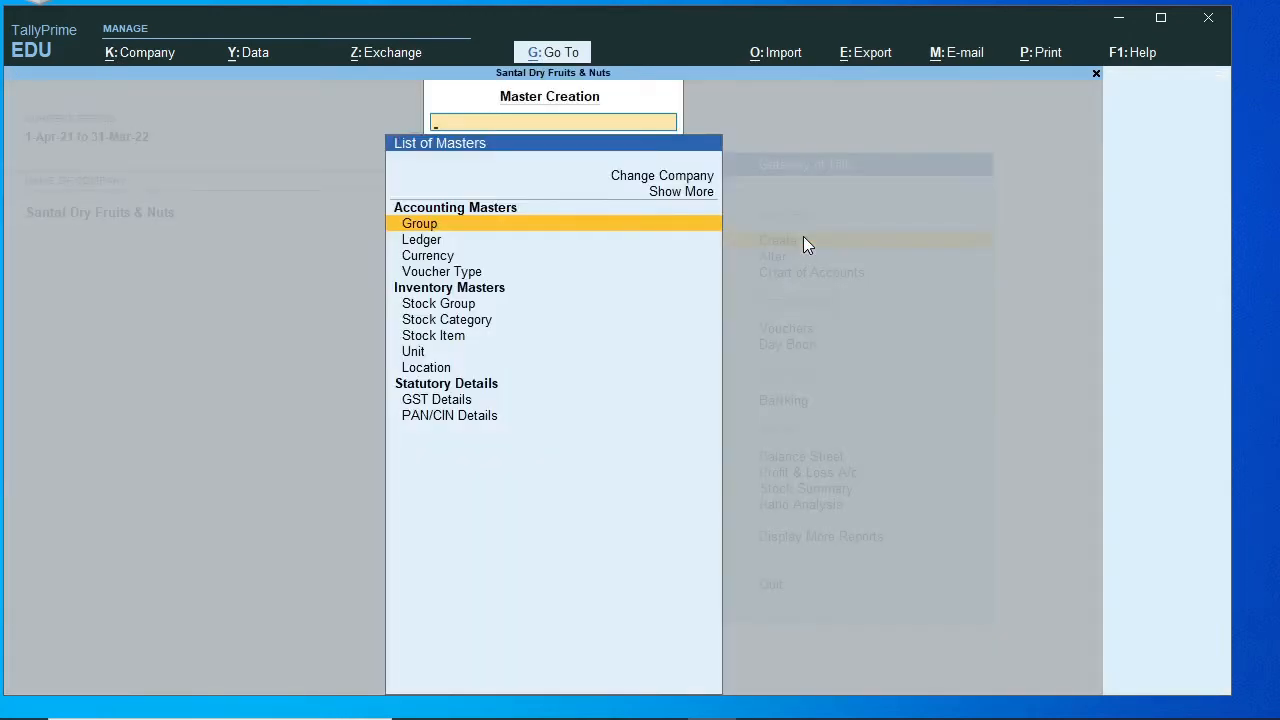
pyautogui.press('Down')
pyautogui.press('Down')
pyautogui.press('Down')
pyautogui.press('Down')
pyautogui.press('Down')
pyautogui.press('Down')
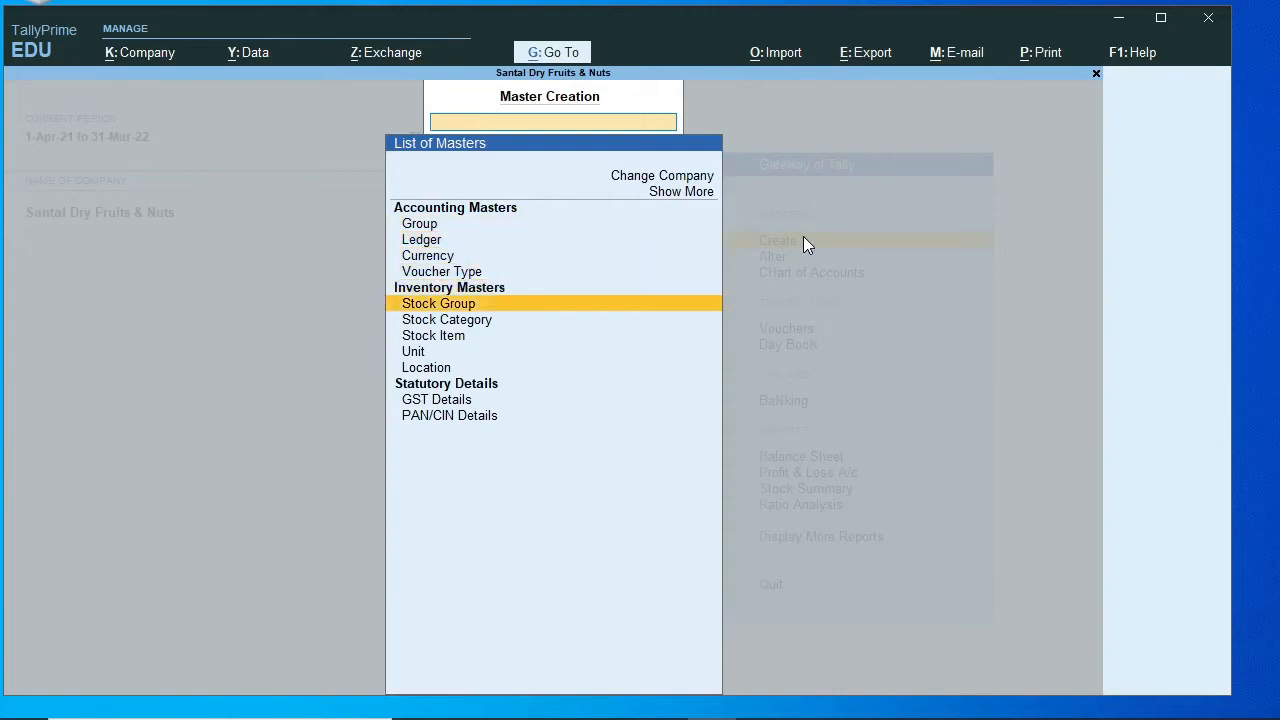
pyautogui.press('Return')
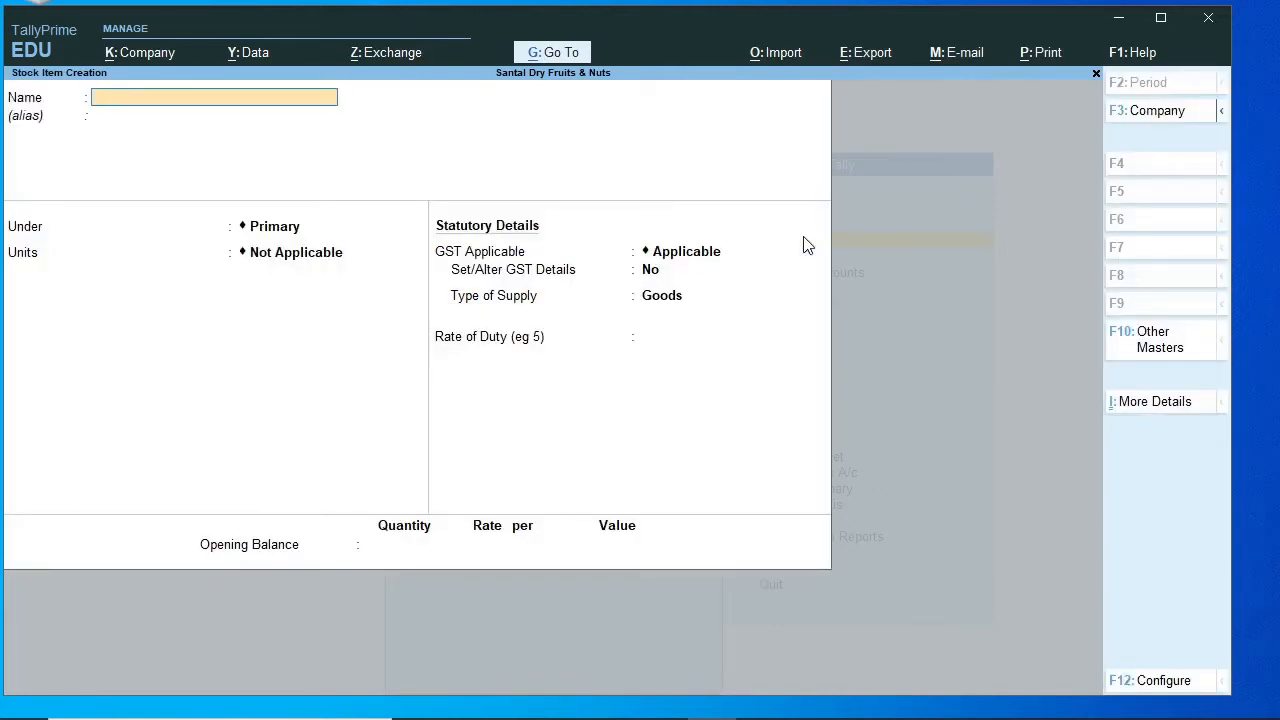
pyautogui.write('Cashewnut')
pyautogui.press('Return')
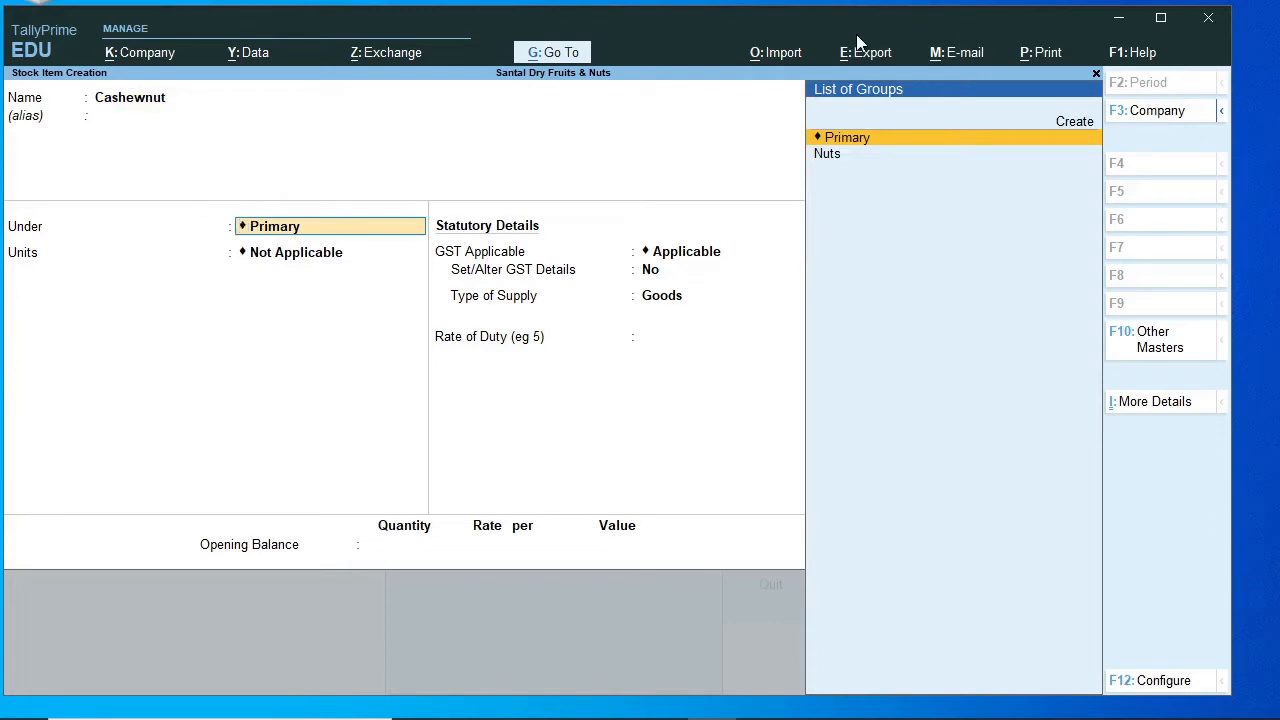
pyautogui.click(830, 160)
pyautogui.click(830, 158)
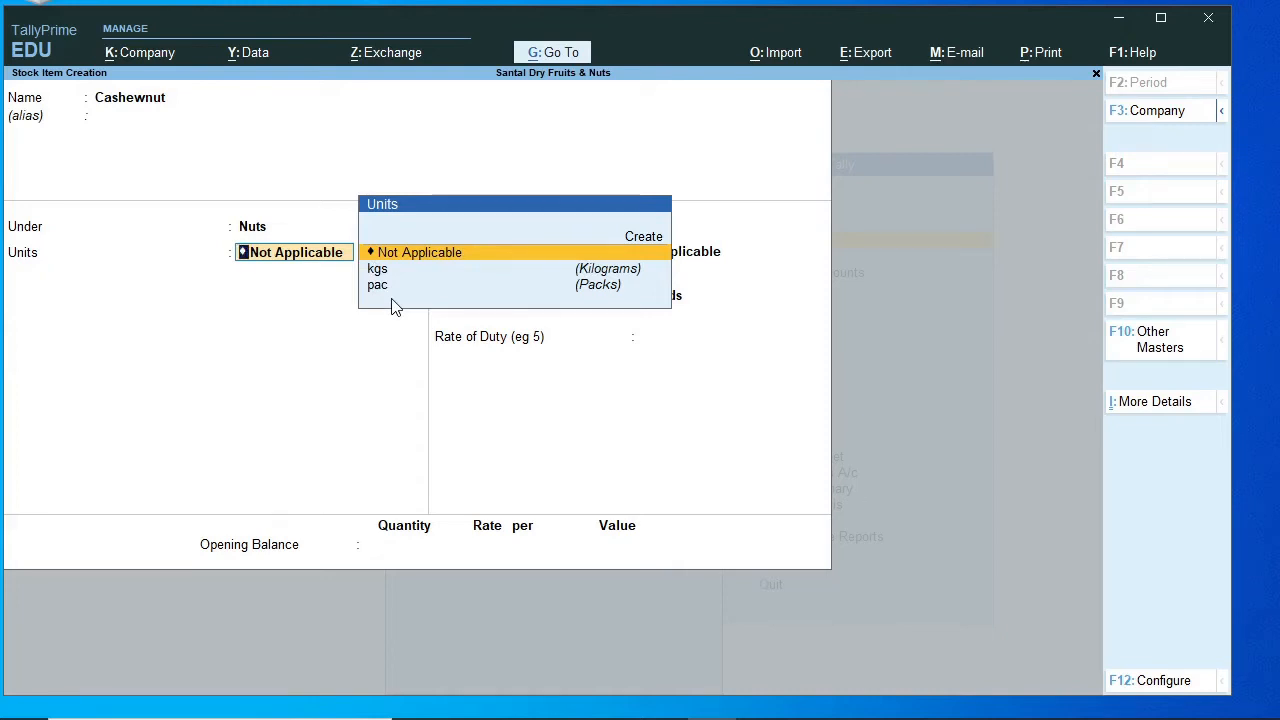
# - Set the Cashewnut item's unit to kgs and its alternate unit to pac, with 10 pac equal to 1 kgs
pyautogui.press('Down')
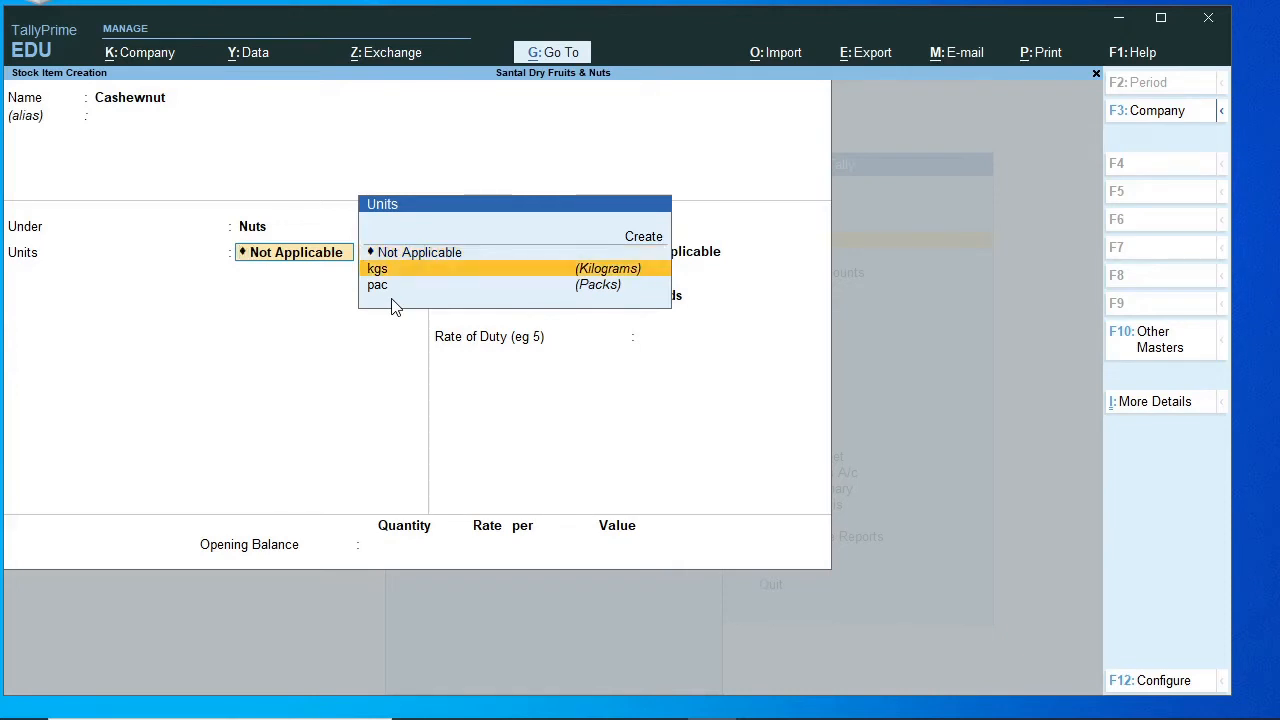
pyautogui.press('Return')
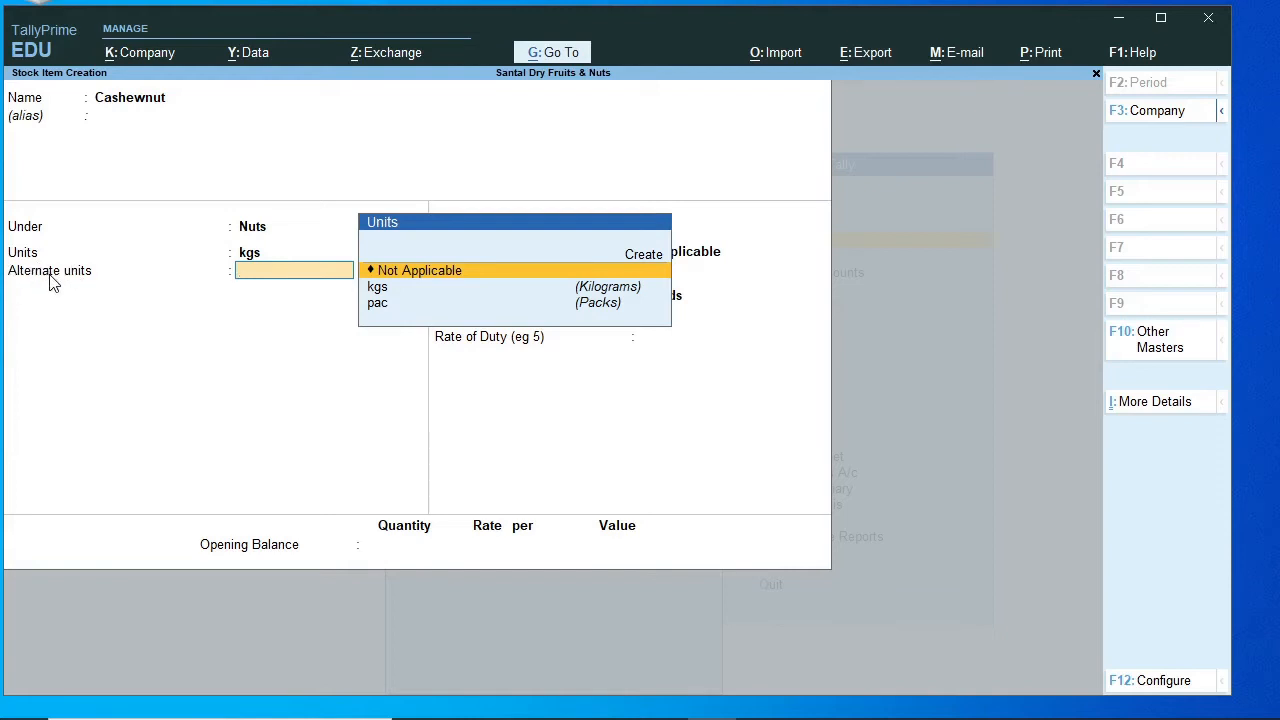
pyautogui.press('F12')
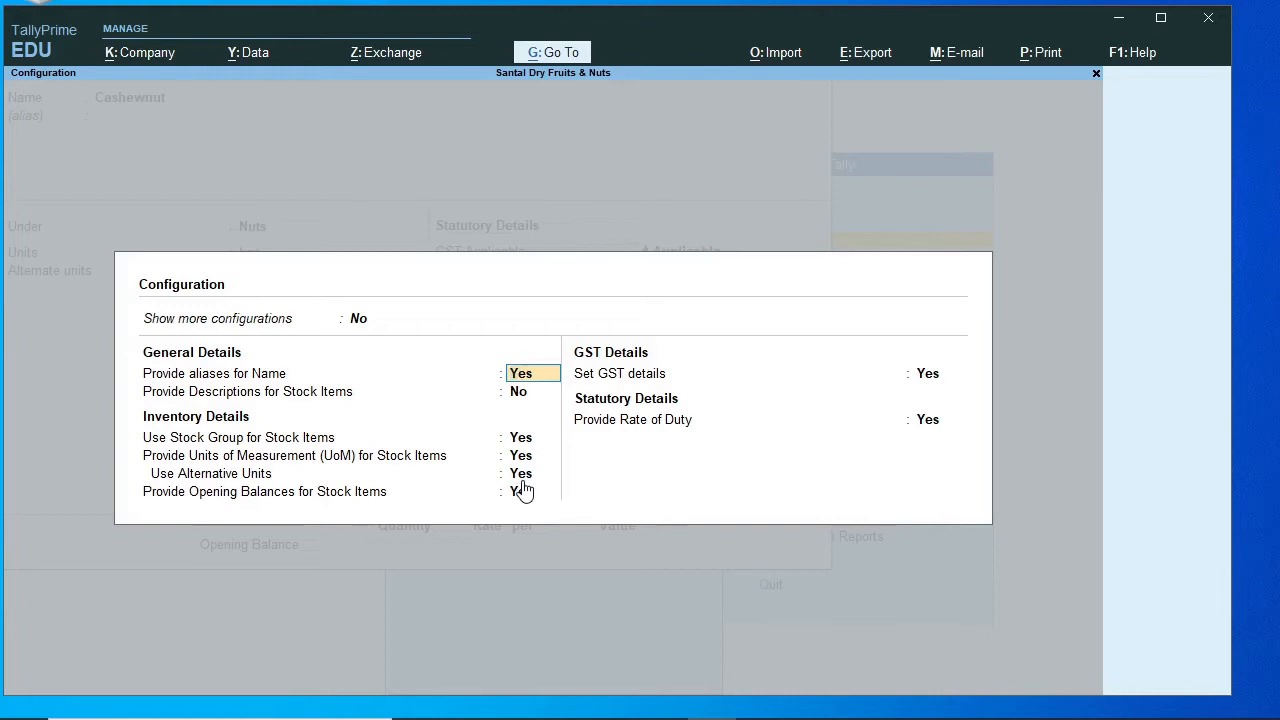
pyautogui.press('Escape')
pyautogui.press('Escape')
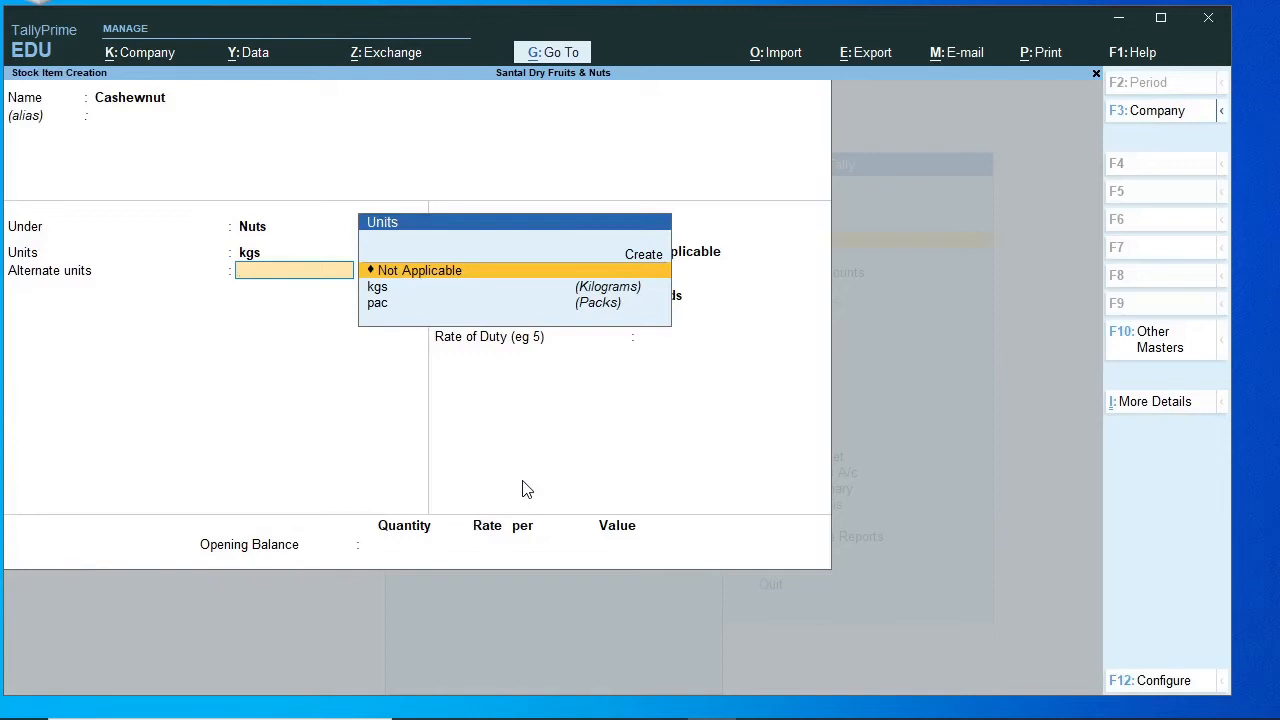
pyautogui.press('Down')
pyautogui.press('Down')
pyautogui.press('Return')
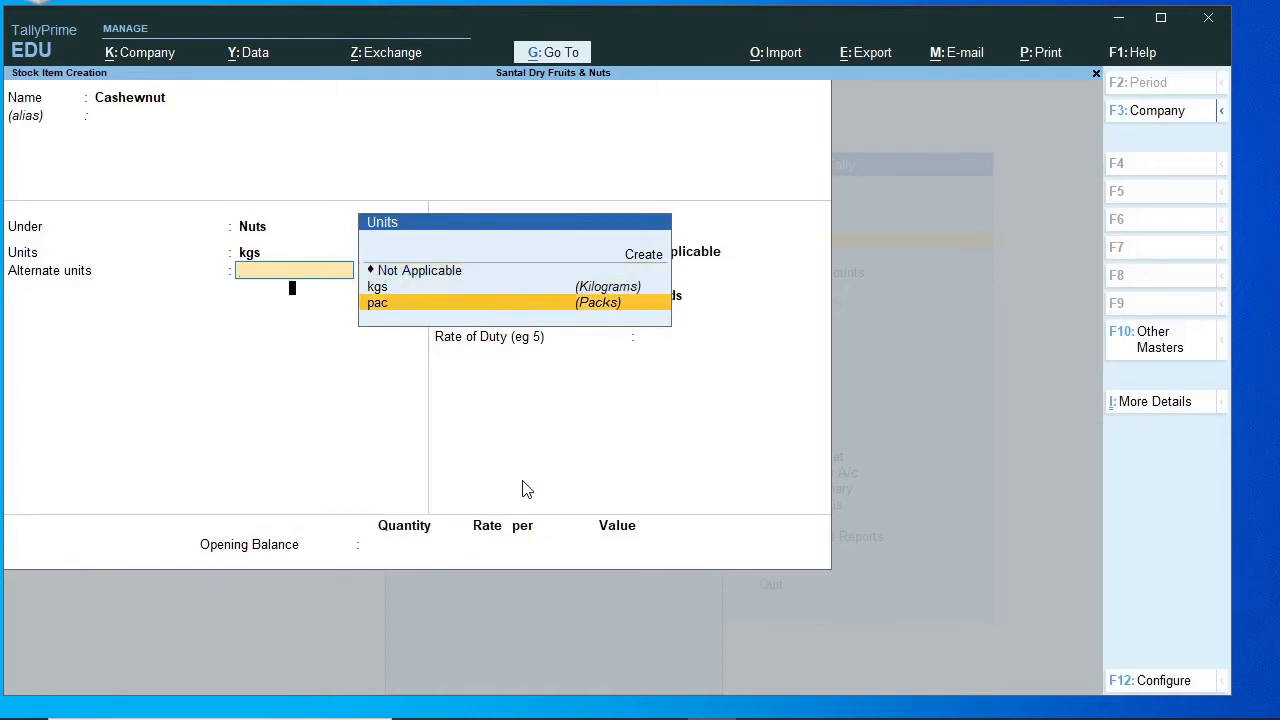
pyautogui.write('10')
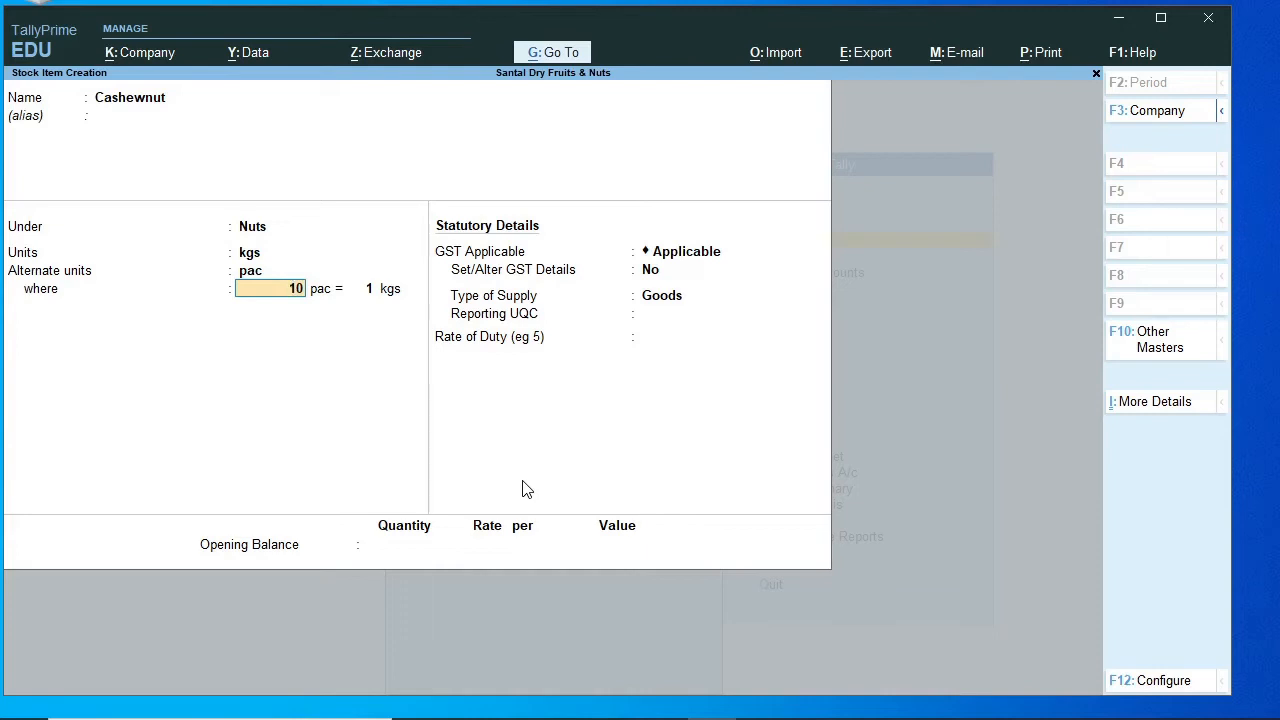
pyautogui.press('Return')
pyautogui.press('Return')
# - Keep the default statutory details and an empty opening balance, save the Cashewnut item and leave stock item creation
pyautogui.press('Return')
pyautogui.press('Return')
pyautogui.press('Return')
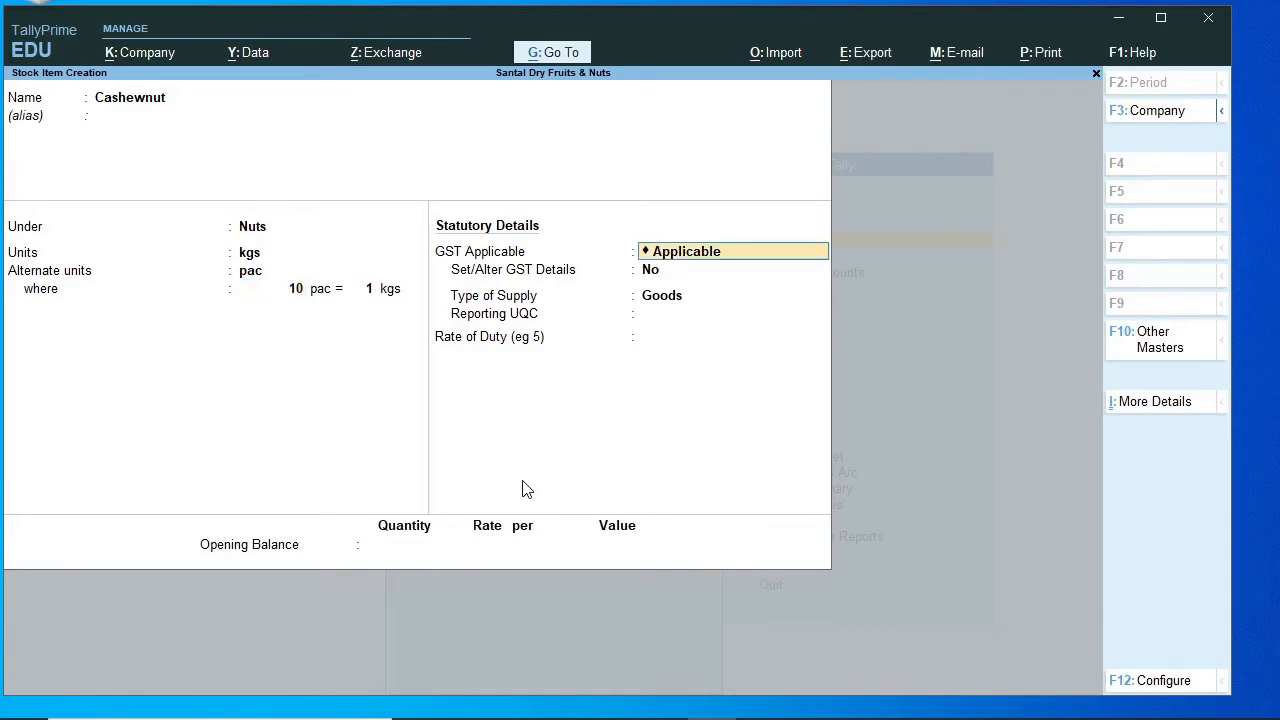
pyautogui.press('Return')
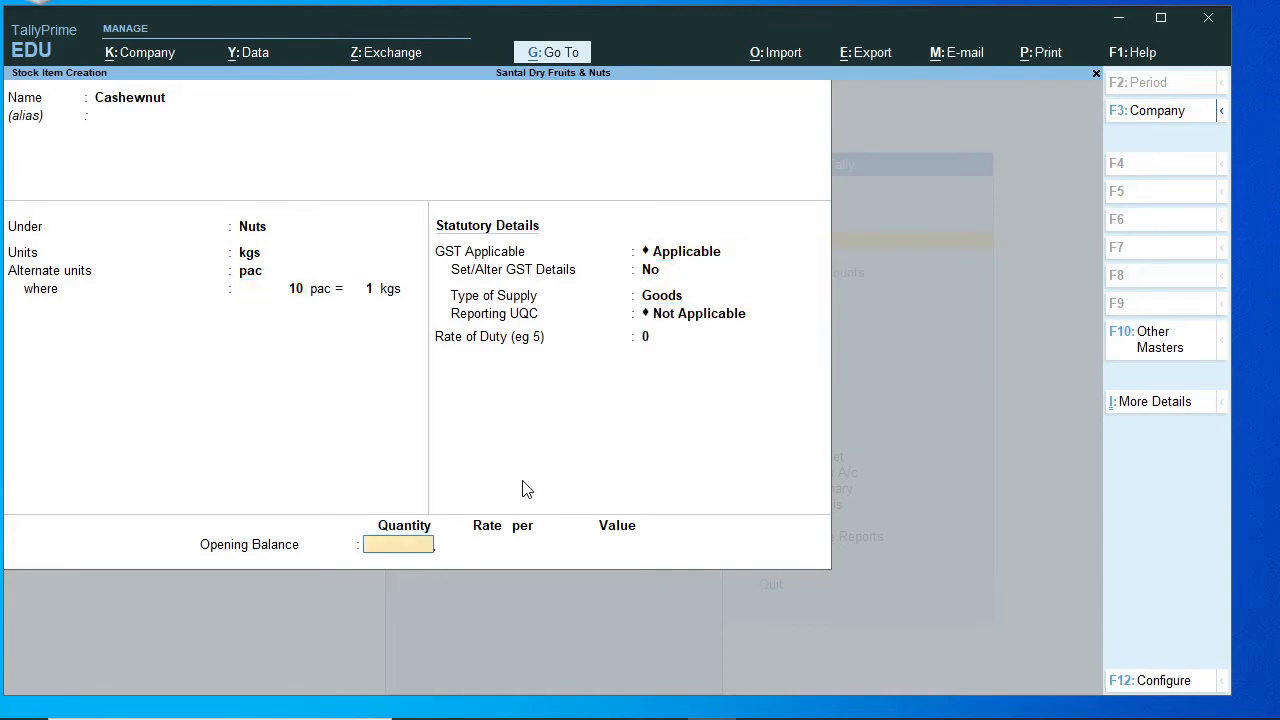
pyautogui.press('Return')
pyautogui.press('Return')
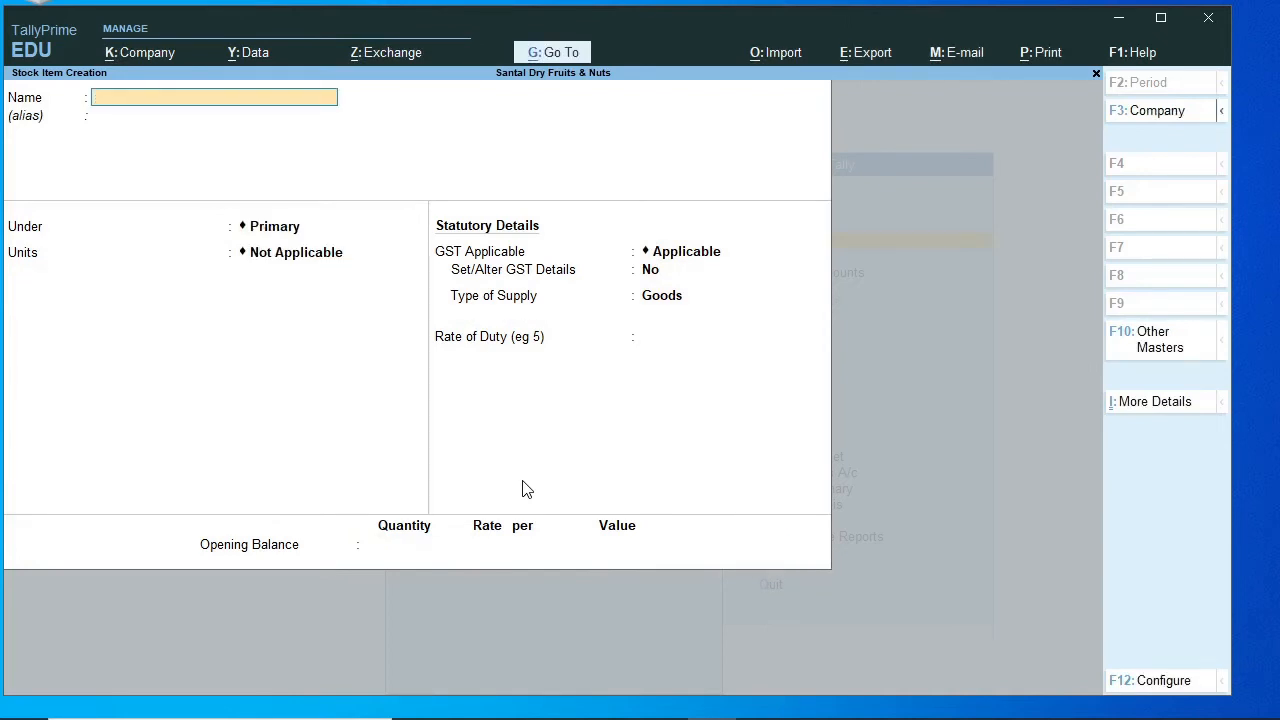
pyautogui.press('Escape')
pyautogui.press('Escape')
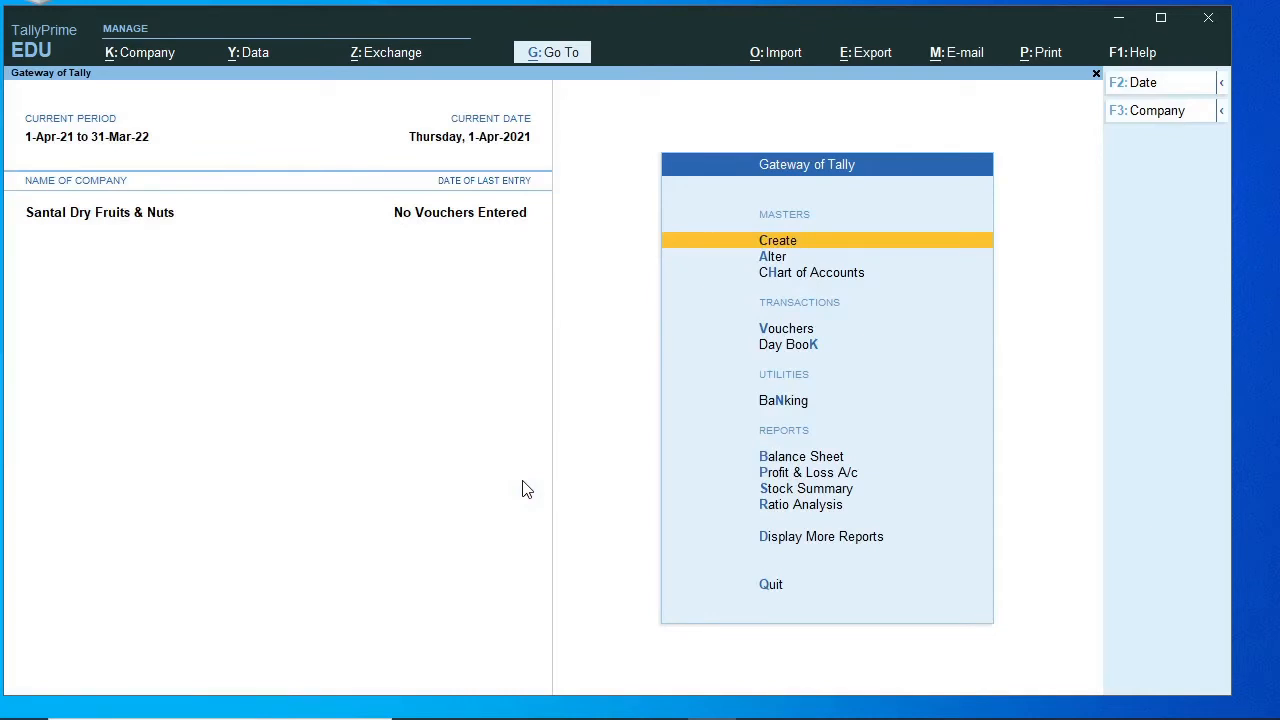
# - Start a purchase voucher with supplier invoice number 01 dated 1-Apr-21
pyautogui.press('v')
pyautogui.press('F8')
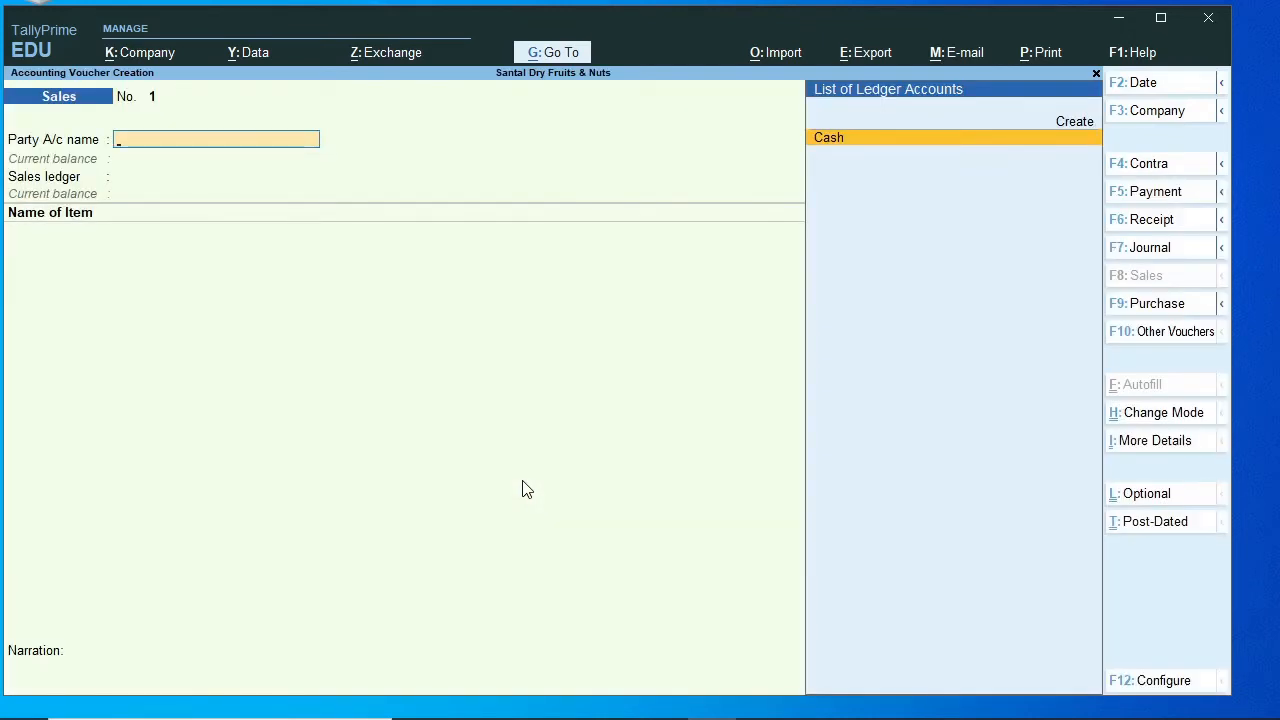
pyautogui.press('F9')
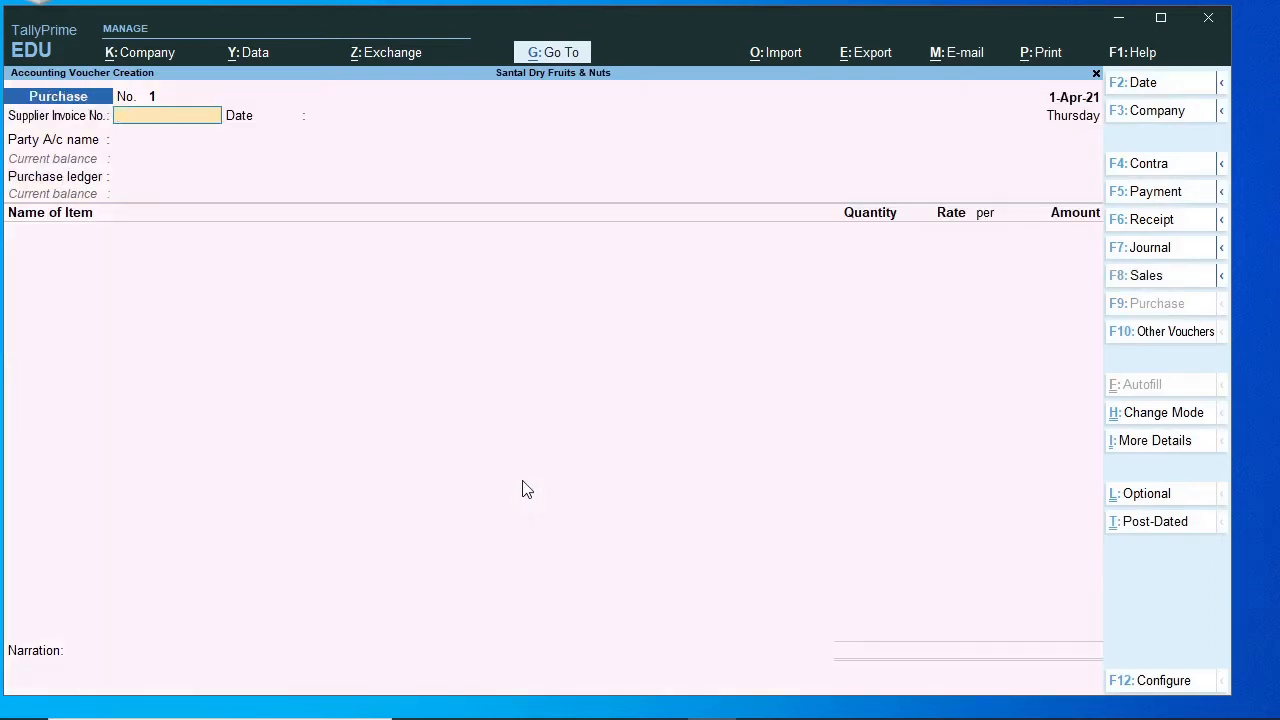
pyautogui.write('01')
pyautogui.press('Return')
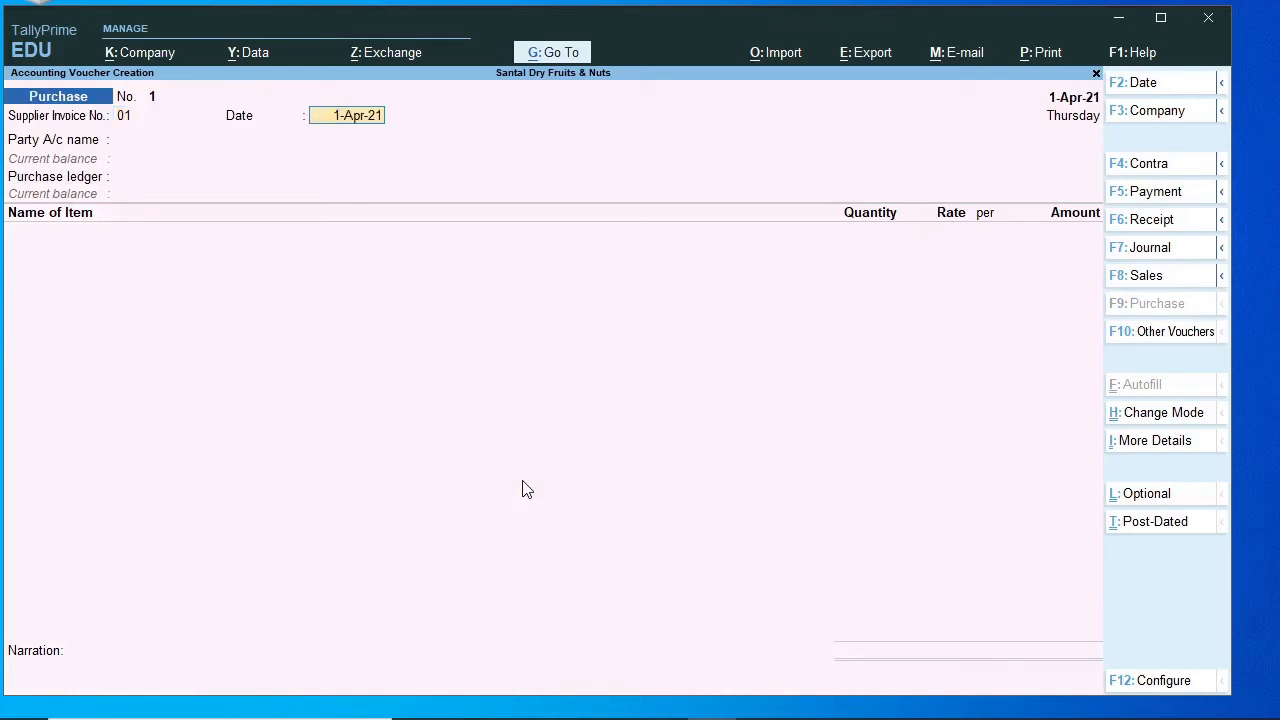
pyautogui.press('Return')
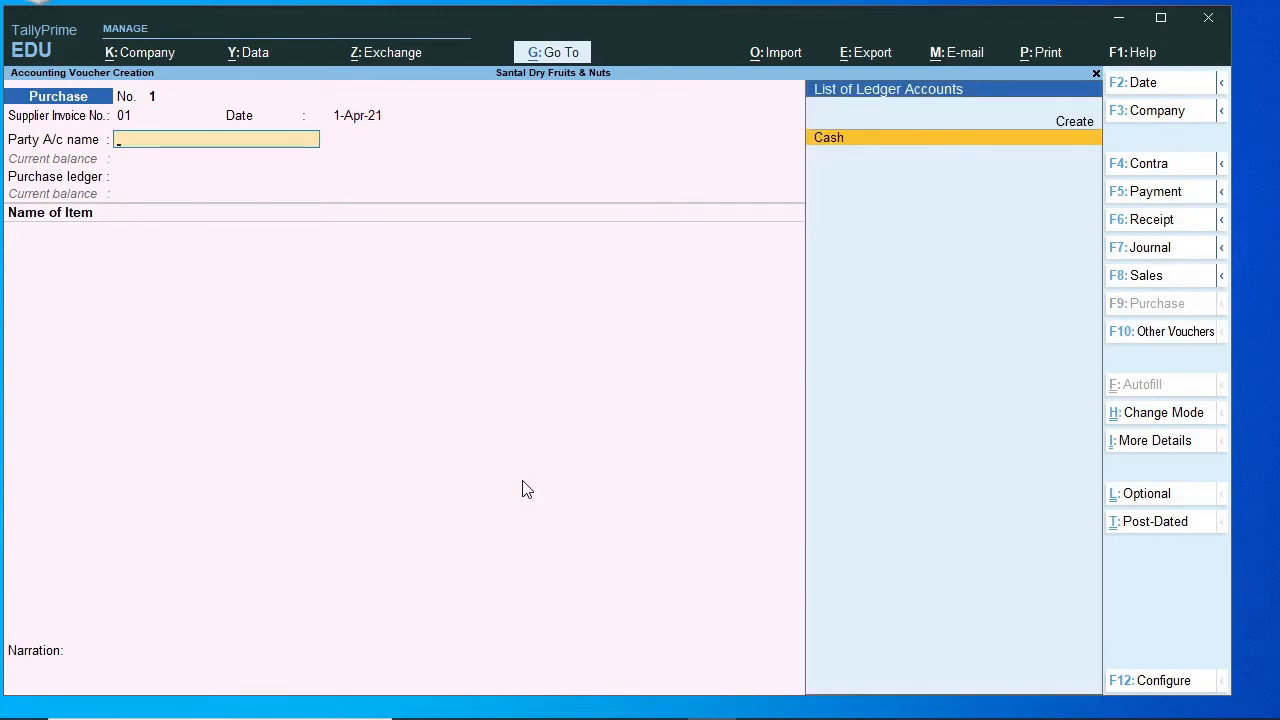
# - Set the party account to Cash, keep the default receipt and party details, and select Purchase as the purchase ledger
pyautogui.press('Return')
pyautogui.press('Return')
pyautogui.press('Return')
pyautogui.press('Return')
pyautogui.press('Return')
pyautogui.press('Return')
pyautogui.press('Return')
pyautogui.press('Return')
pyautogui.press('Return')
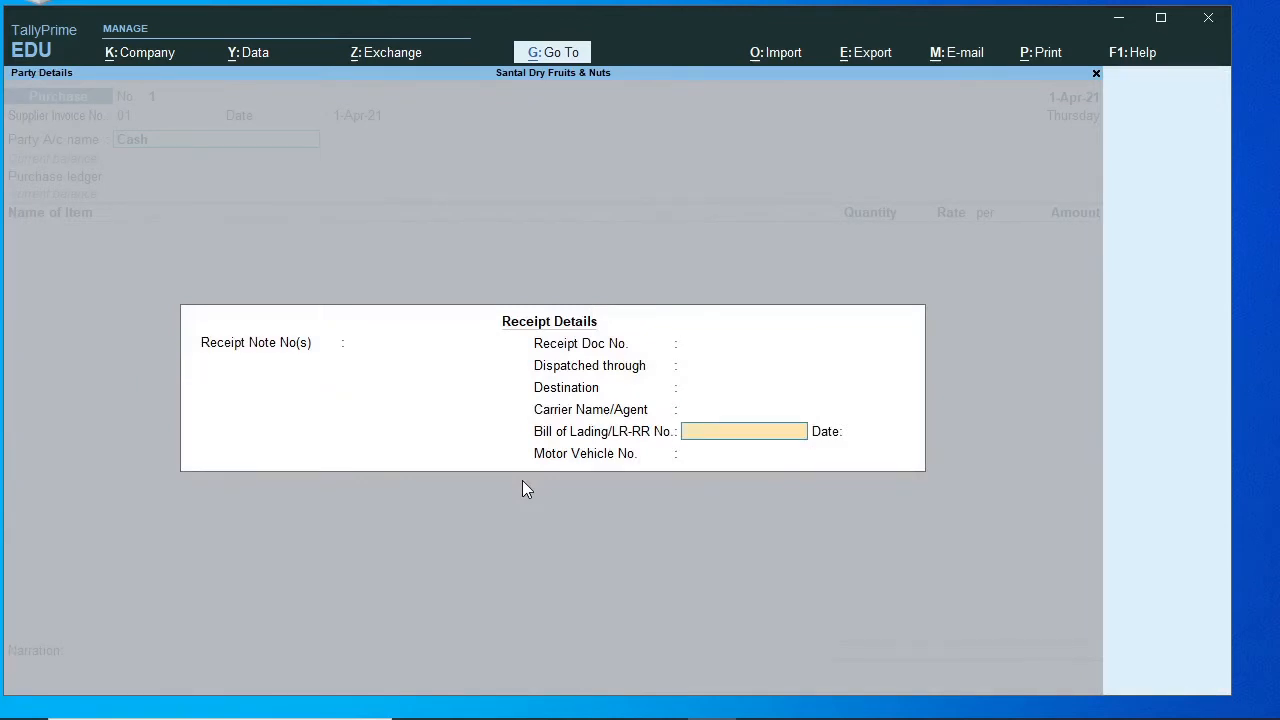
pyautogui.press('Return')
pyautogui.press('Return')
pyautogui.press('Return')
pyautogui.press('Return')
pyautogui.press('Return')
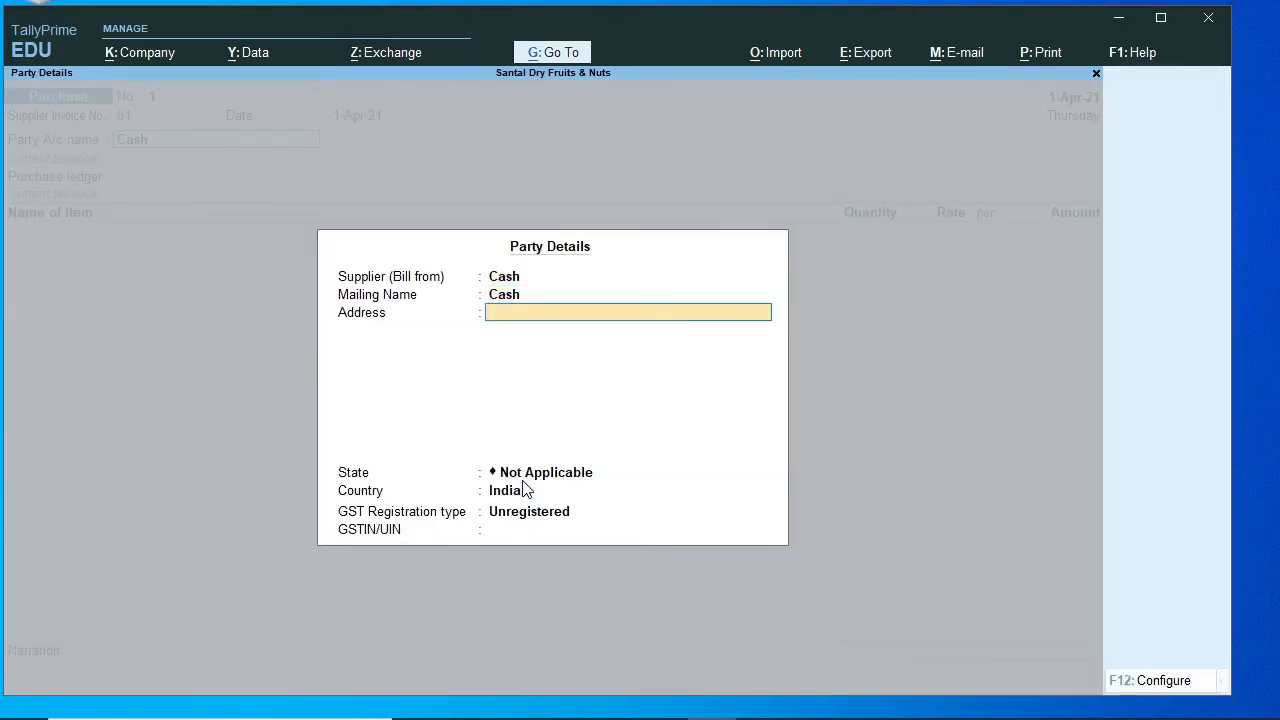
pyautogui.press('Return')
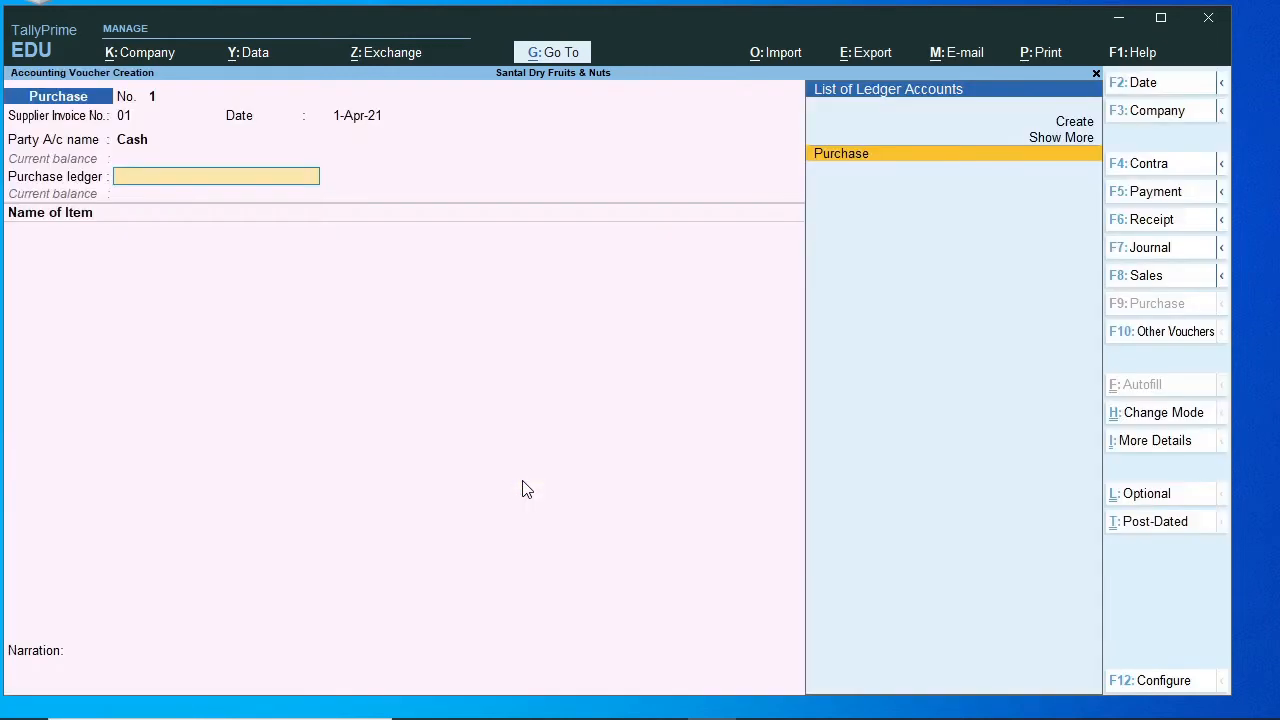
pyautogui.press('Return')
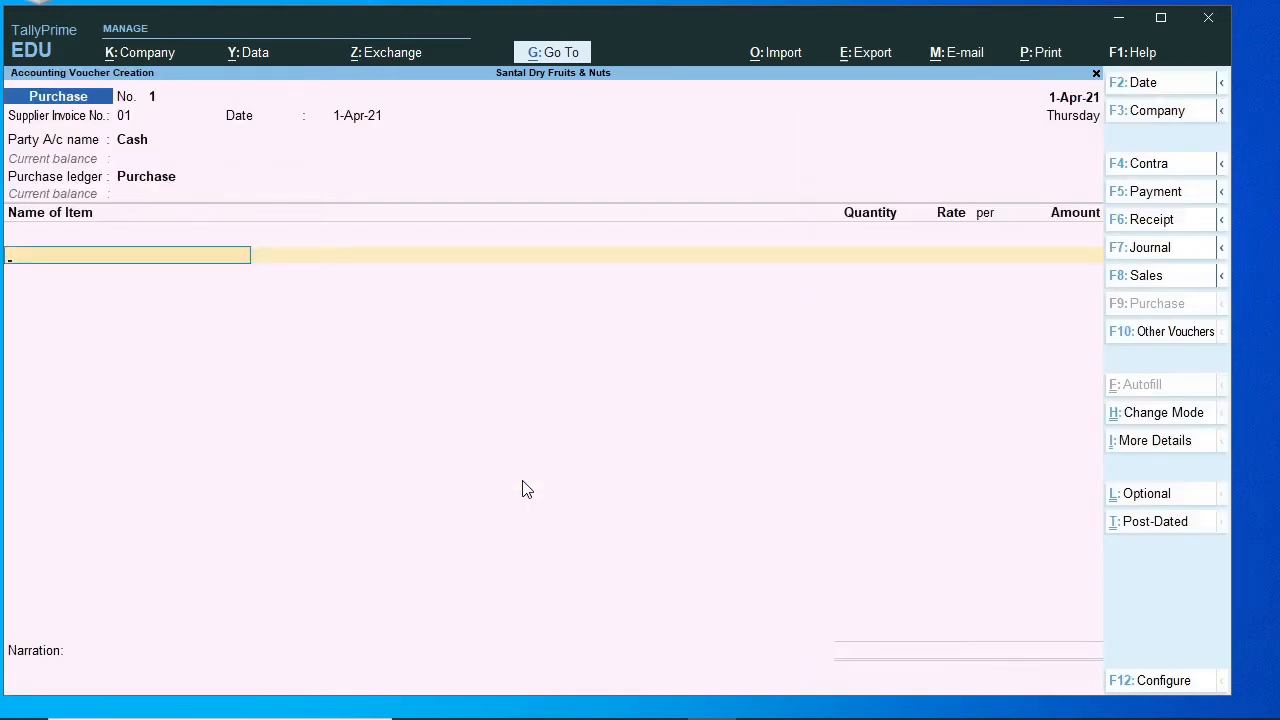
# - Add the Cashewnut item to the purchase voucher with a quantity of 5 kgs at a rate of 800 per kgs
pyautogui.write('C')
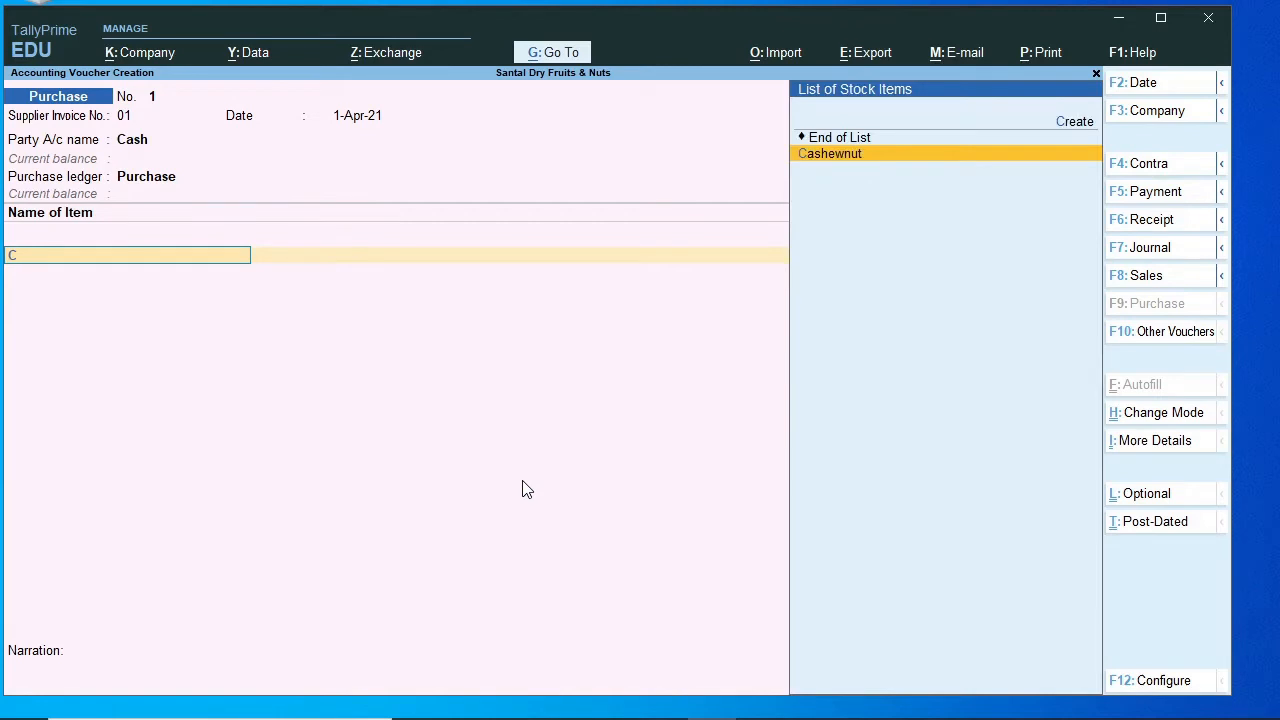
pyautogui.press('Return')
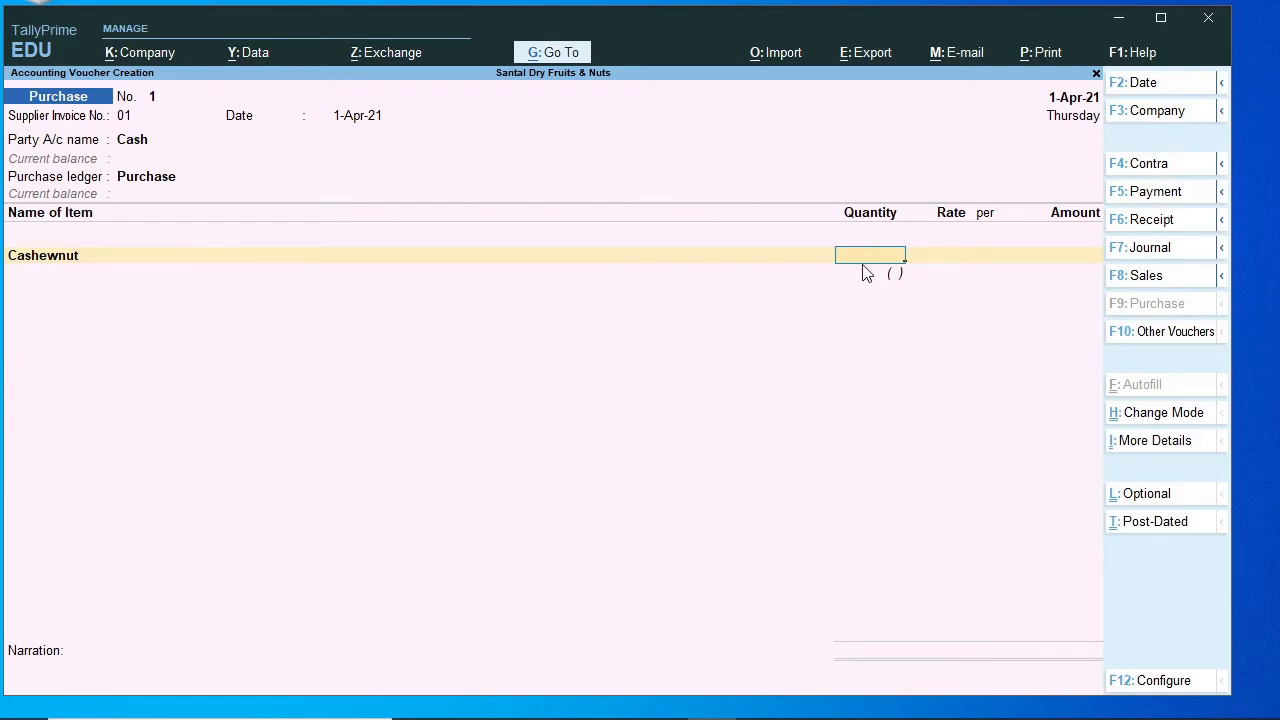
pyautogui.write('5')
pyautogui.press('Return')
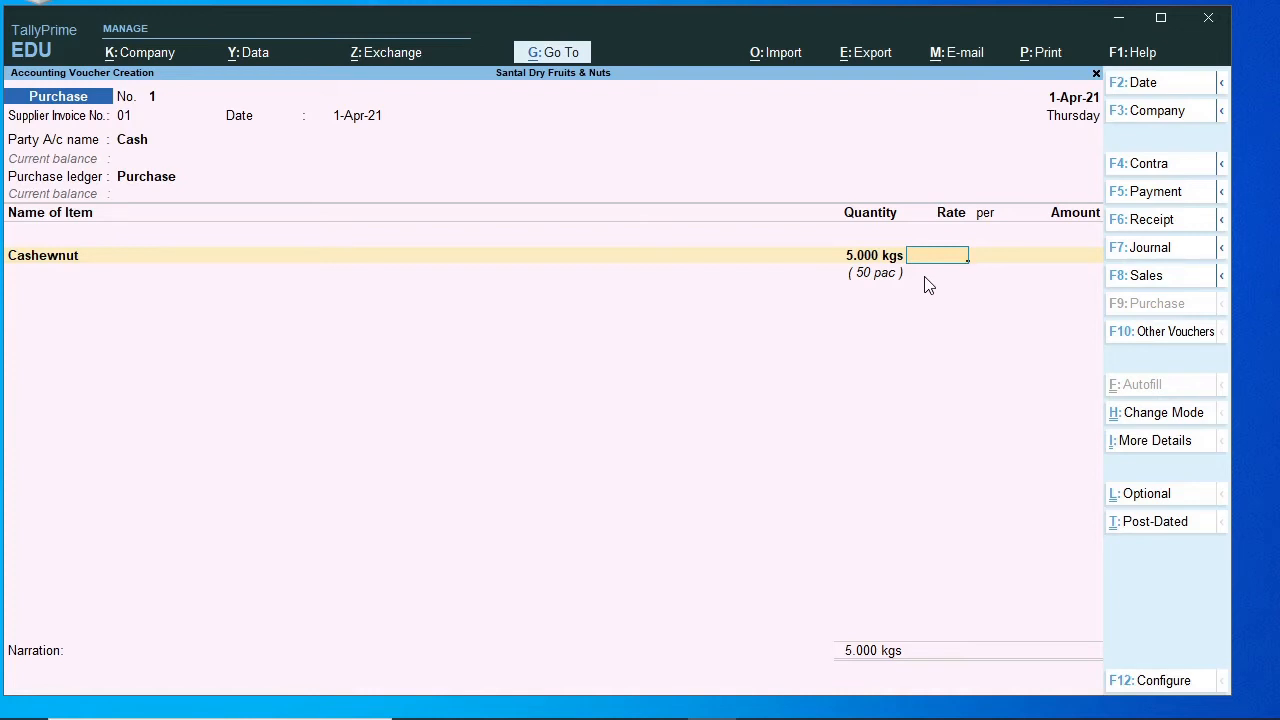
pyautogui.write('800')
pyautogui.press('Return')
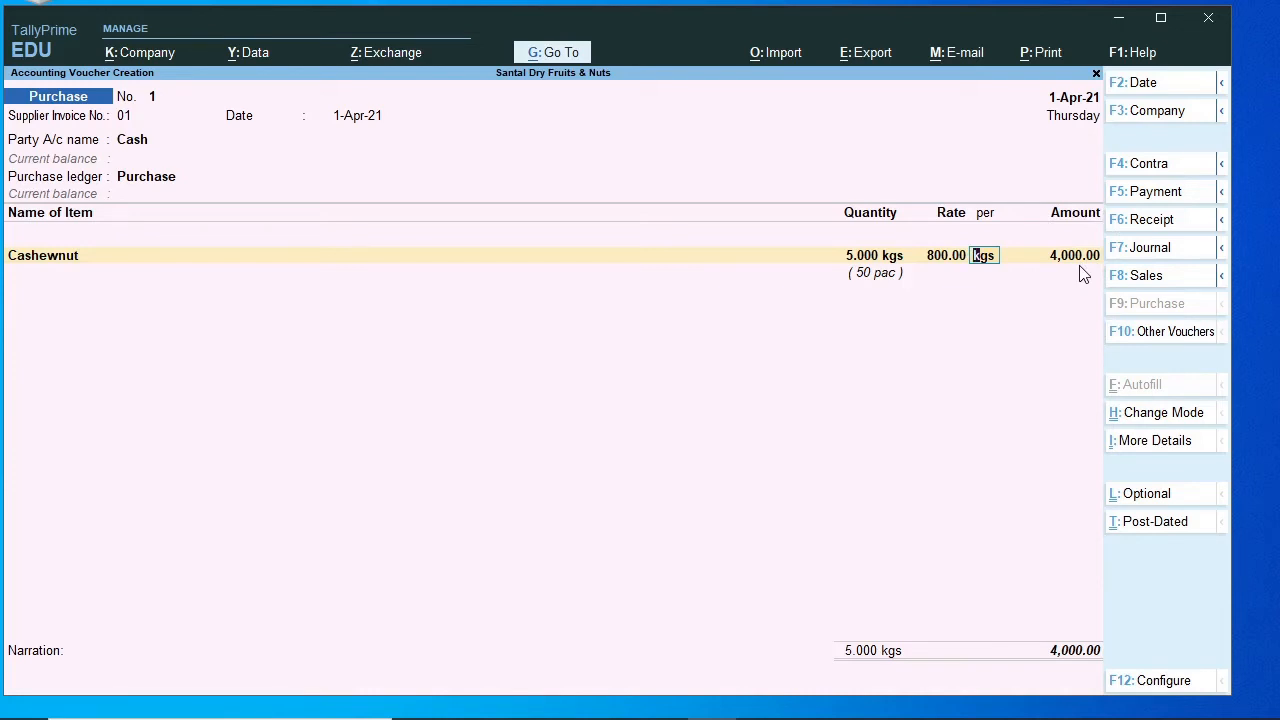
pyautogui.press('Return')
pyautogui.press('Return')
# - End the item list and save the purchase voucher without a narration
pyautogui.press('Return')
pyautogui.press('Return')
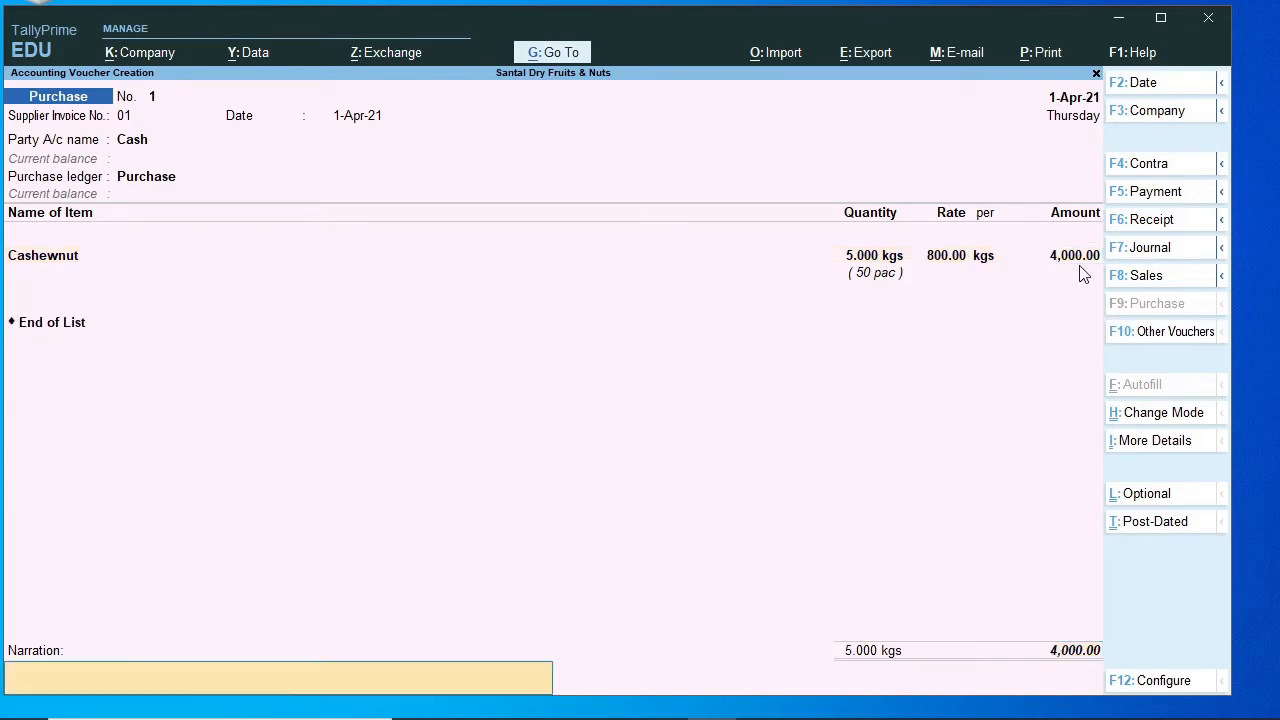
pyautogui.press('Return')
pyautogui.press('Return')
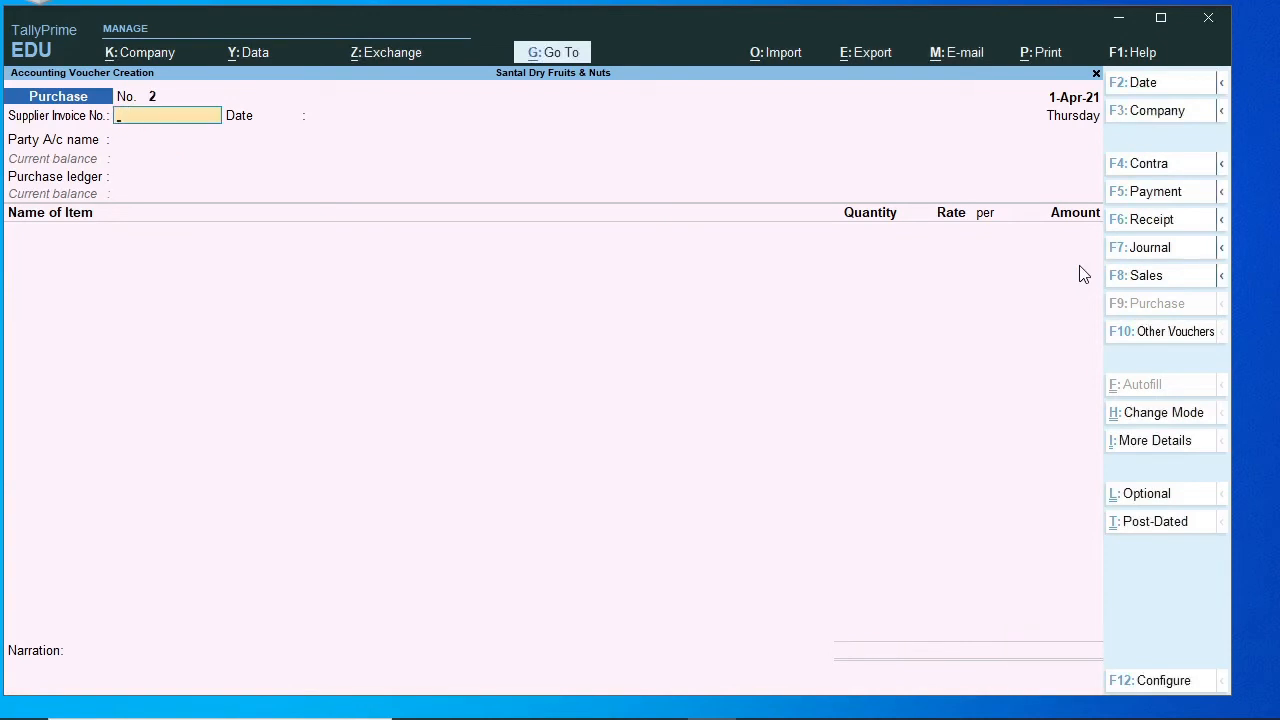
# - Start a sales voucher with Cash as the party account and leave the dispatch details empty
pyautogui.press('F8')
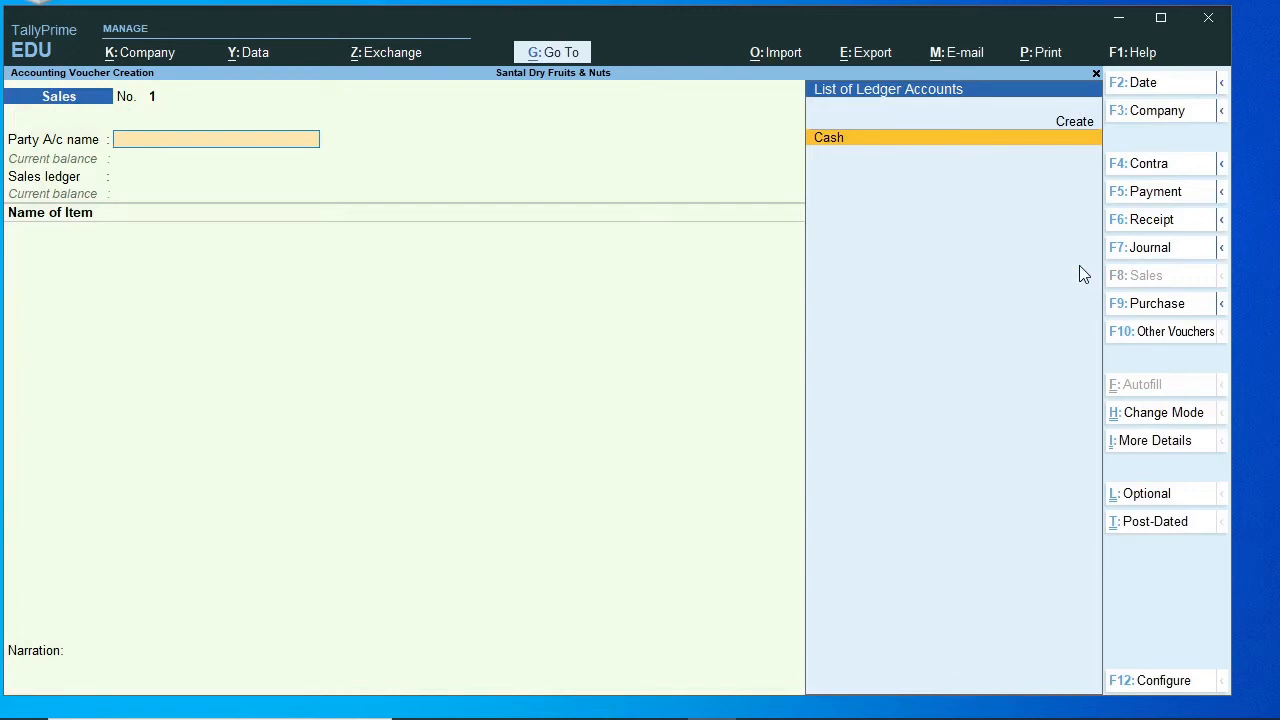
pyautogui.press('Return')
pyautogui.press('Return')
pyautogui.press('Return')
pyautogui.press('Return')
pyautogui.press('Return')
pyautogui.press('Return')
pyautogui.press('Return')
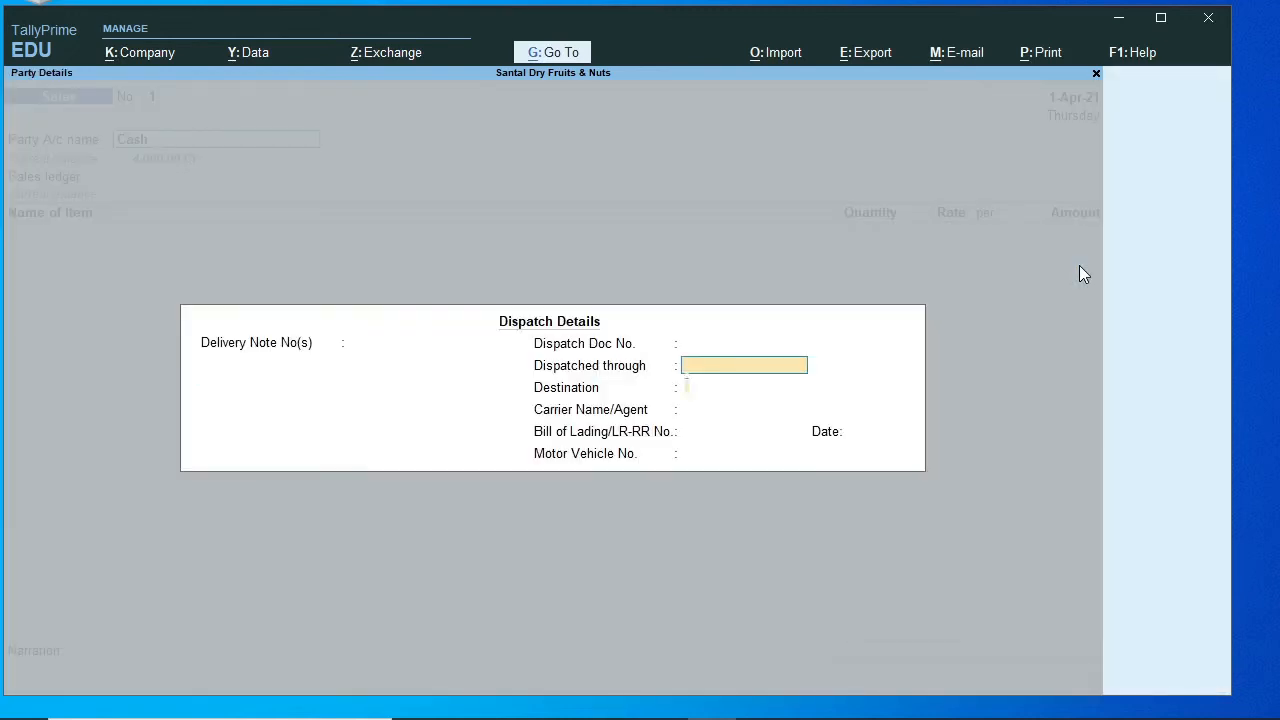
pyautogui.press('Return')
pyautogui.press('Return')
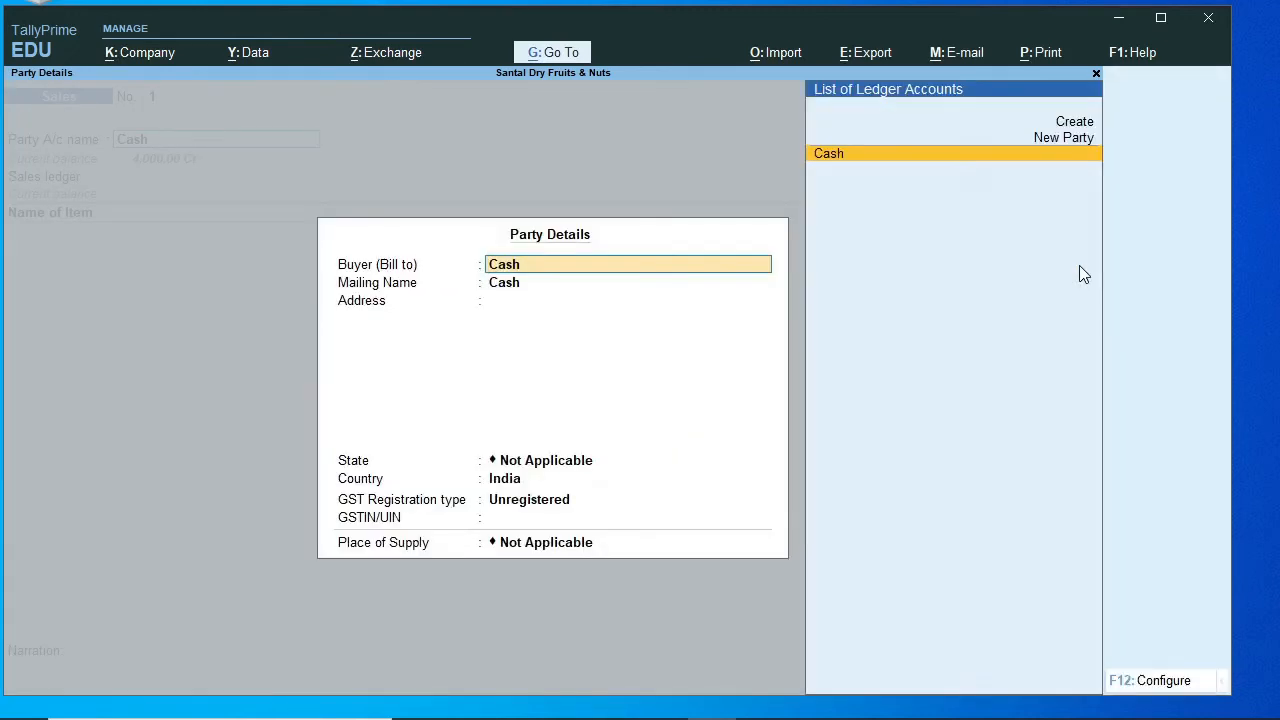
# - Keep the default buyer details for Cash and select Sales as the sales ledger
pyautogui.press('Return')
pyautogui.press('Return')
pyautogui.press('Return')
pyautogui.press('Return')
pyautogui.press('Return')
pyautogui.press('Return')
pyautogui.press('Return')
pyautogui.press('Return')
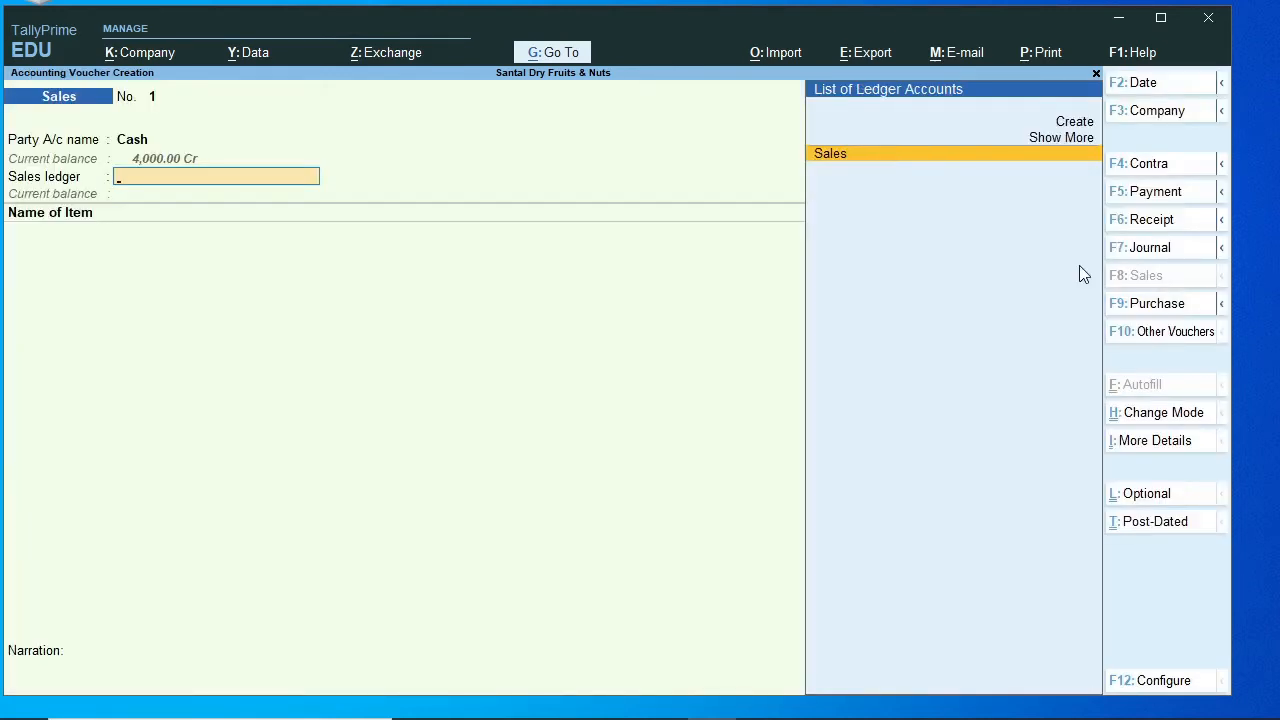
pyautogui.press('Return')
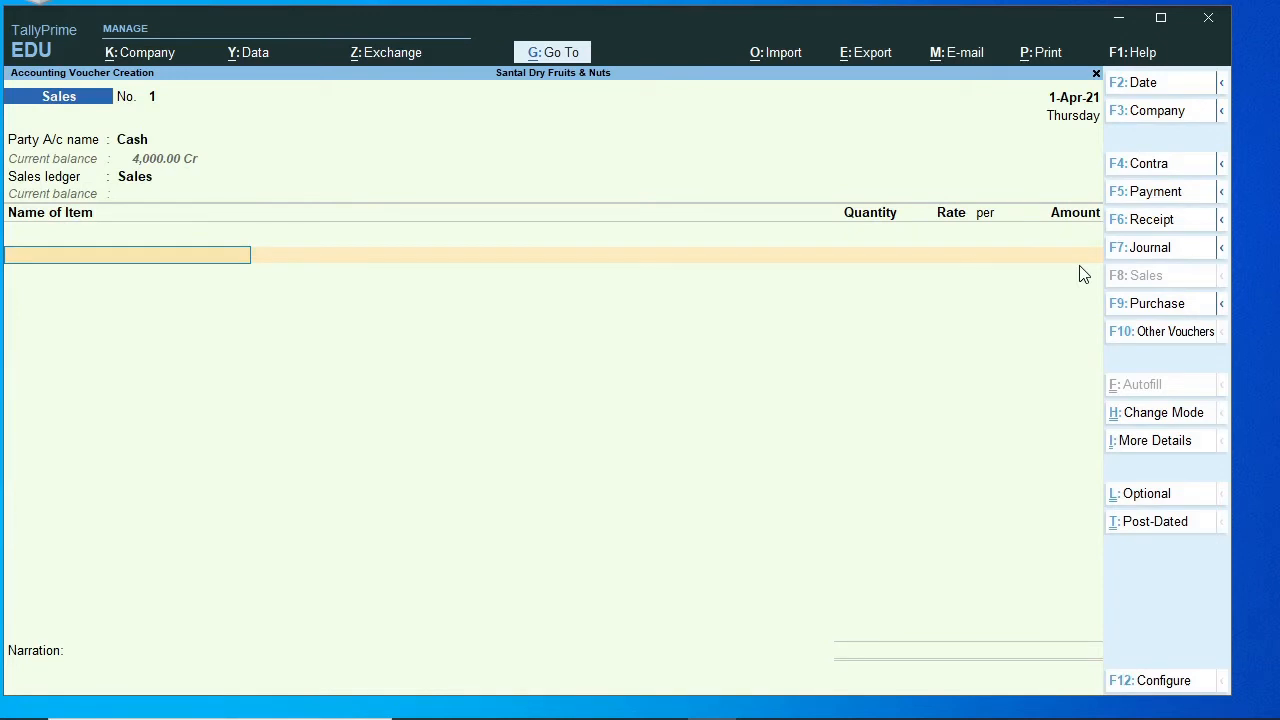
# - Add the Cashewnut item to the sales voucher with a quantity of 10 pac, entered in the alternate unit
pyautogui.write('C')
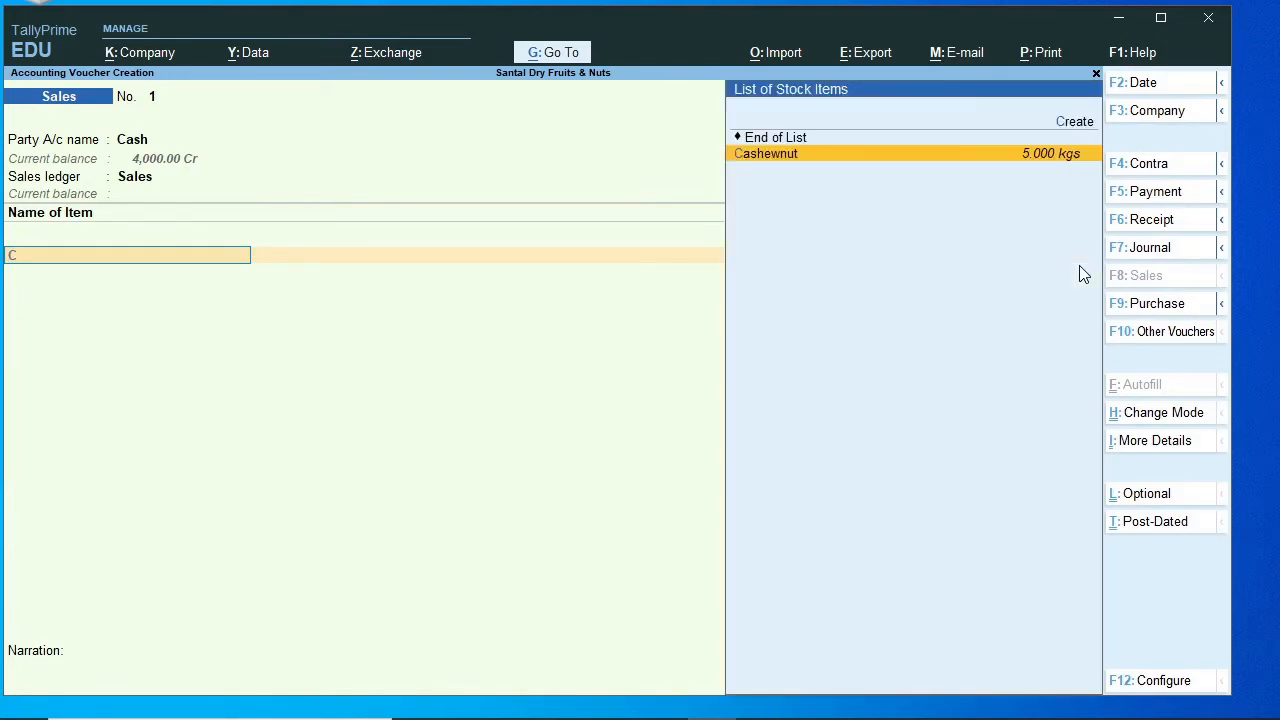
pyautogui.press('Return')
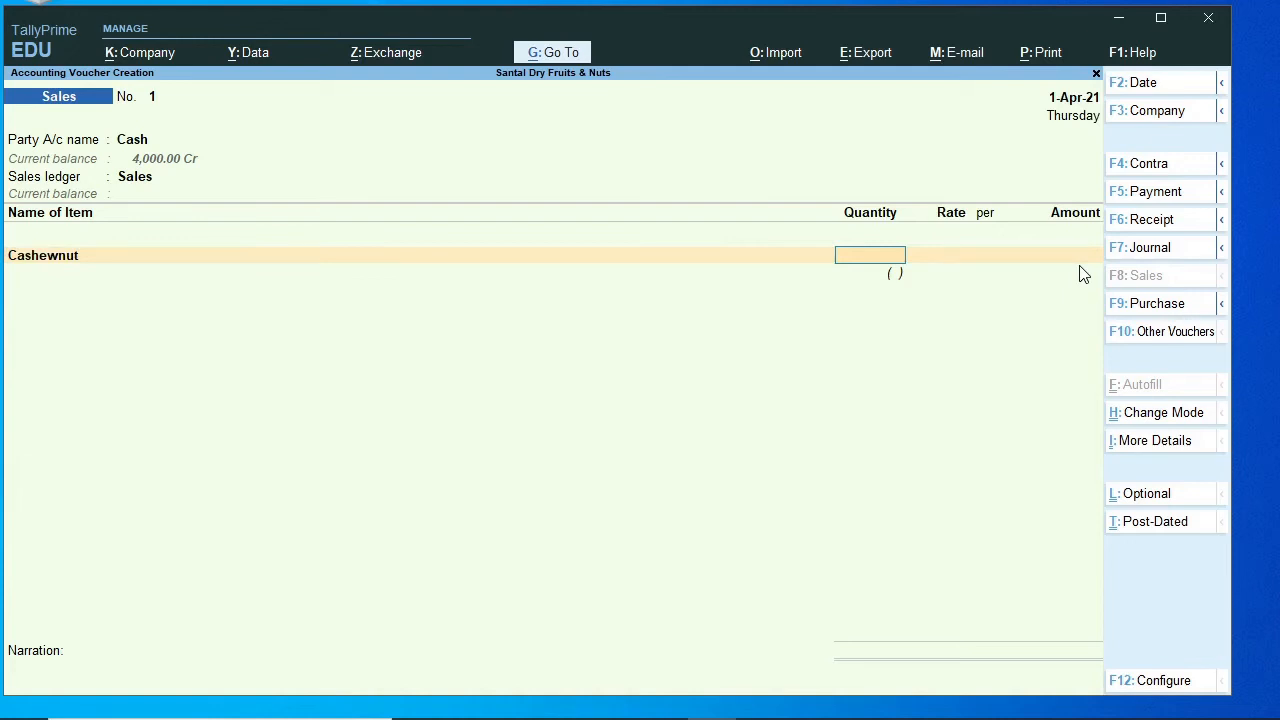
pyautogui.write('10p')
pyautogui.press('Return')
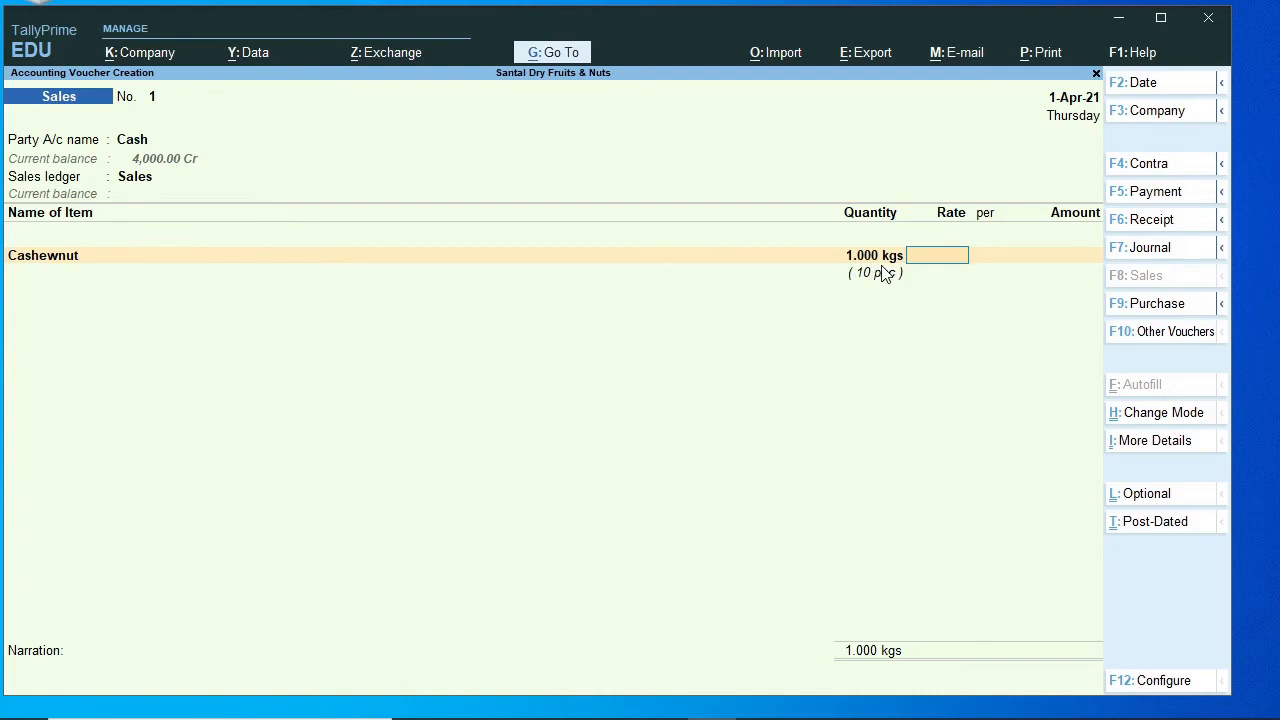
# - Change the Cashewnut sales quantity to 5 pac
pyautogui.press('BackSpace')
pyautogui.write('5p')
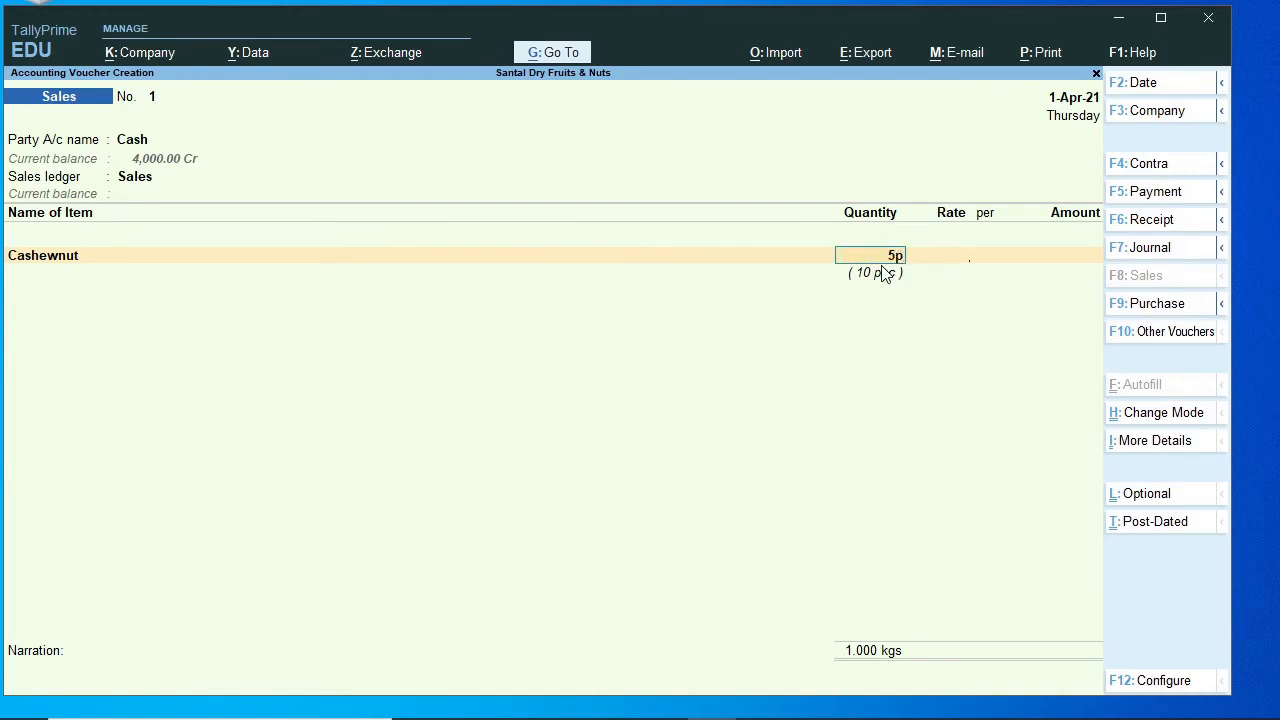
pyautogui.press('Return')
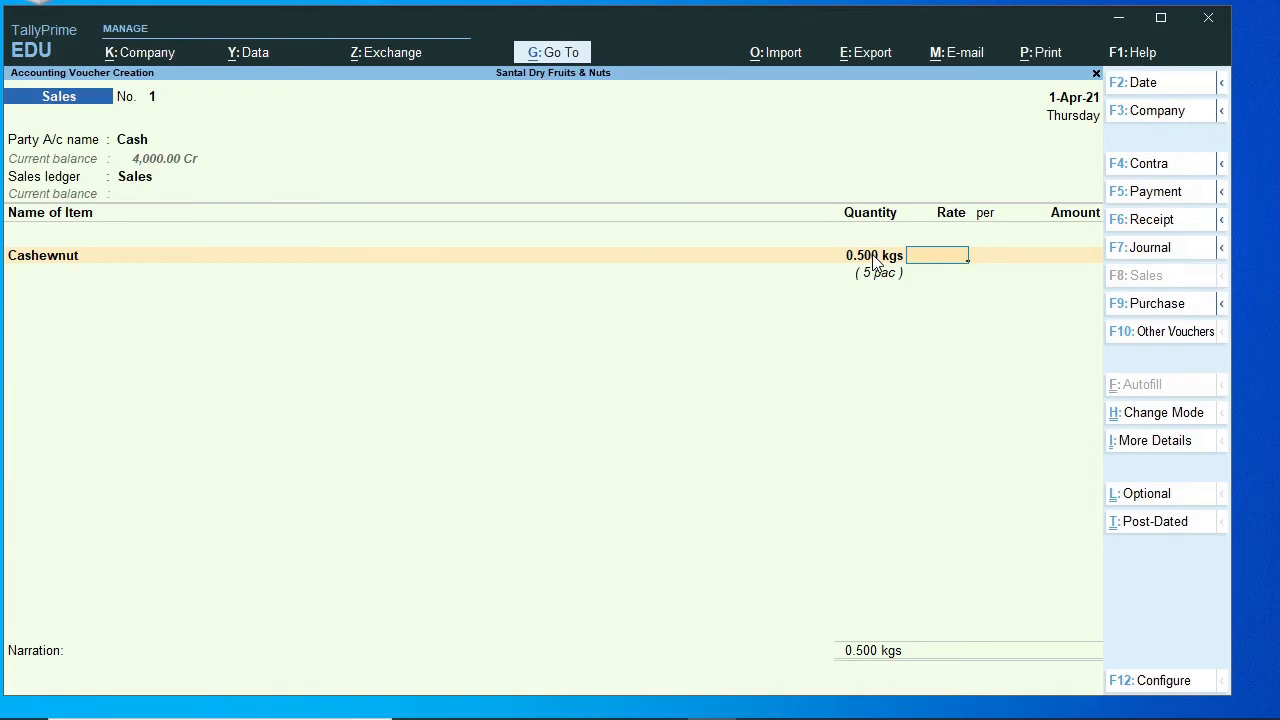
# - Set the Cashewnut selling rate to 850 per kgs and save the sales voucher without a narration
pyautogui.write('850')
pyautogui.press('Return')
pyautogui.press('Return')
pyautogui.press('Return')
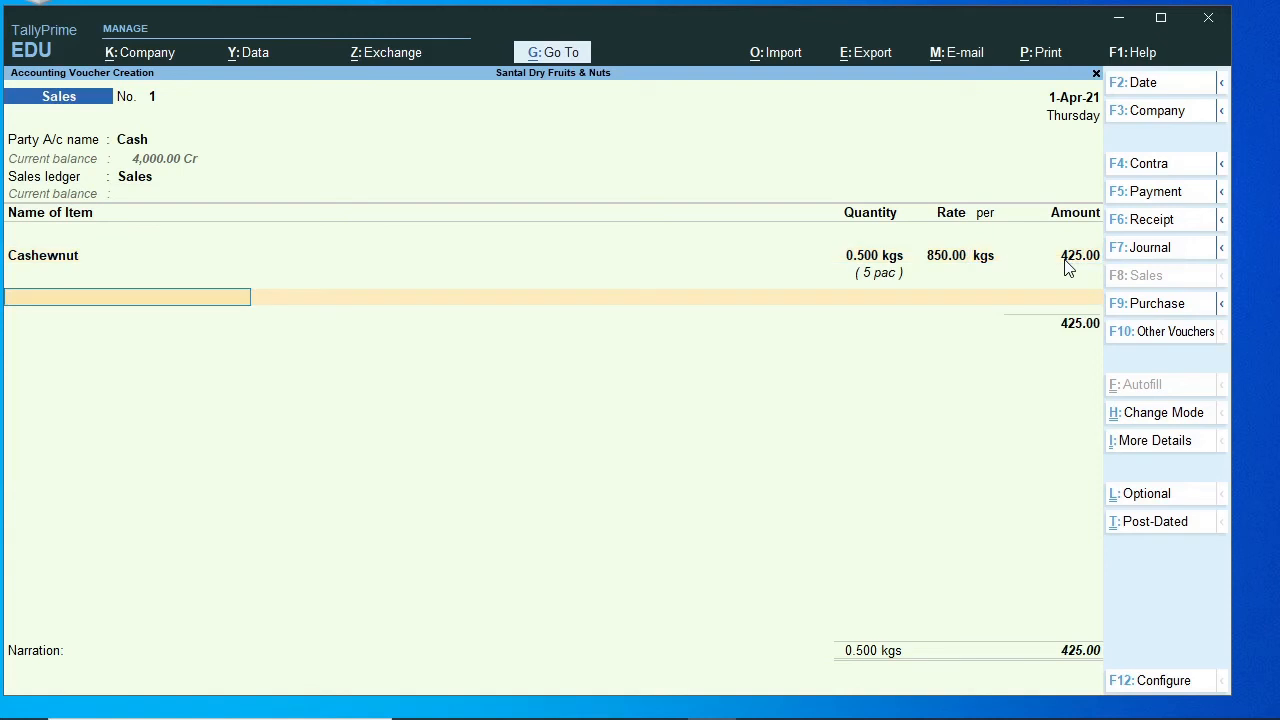
pyautogui.press('Return')
pyautogui.press('Return')
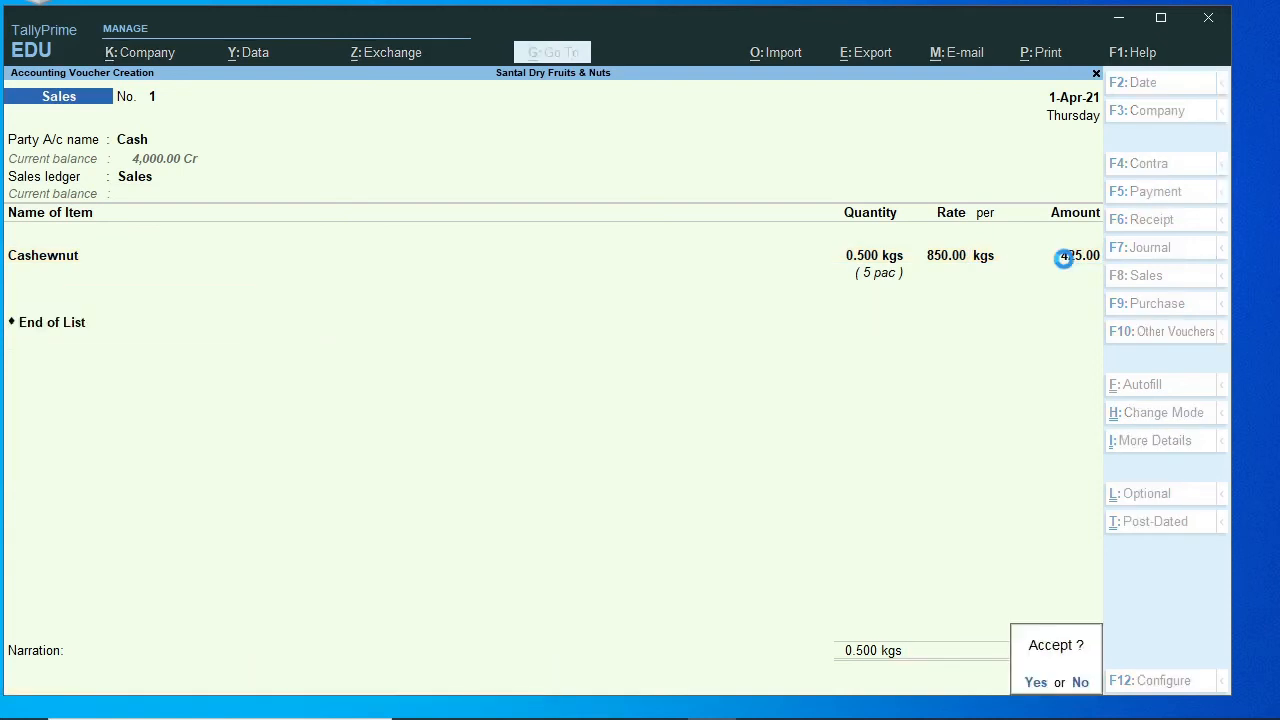
pyautogui.press('Return')
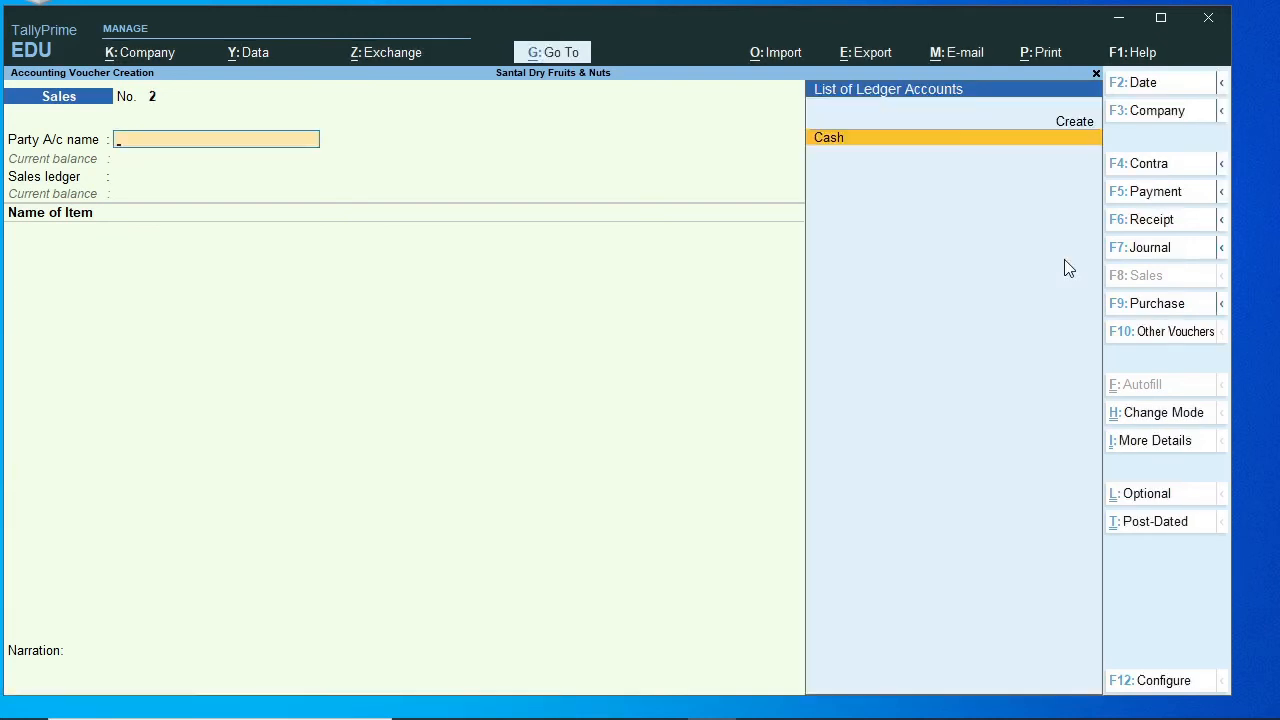
# - Leave voucher entry and open the Stock Summary, drilling down through Nuts to Cashewnut's monthly summary
pyautogui.press('Escape')
pyautogui.press('Return')
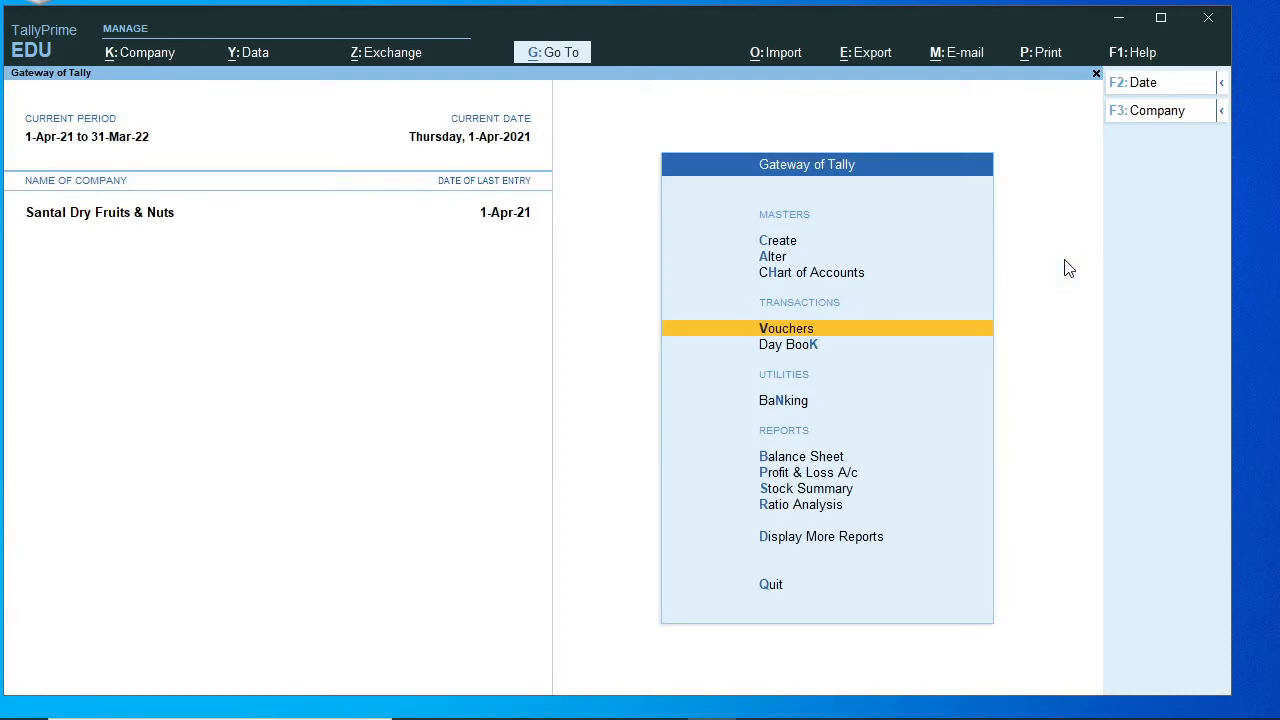
pyautogui.press('s')
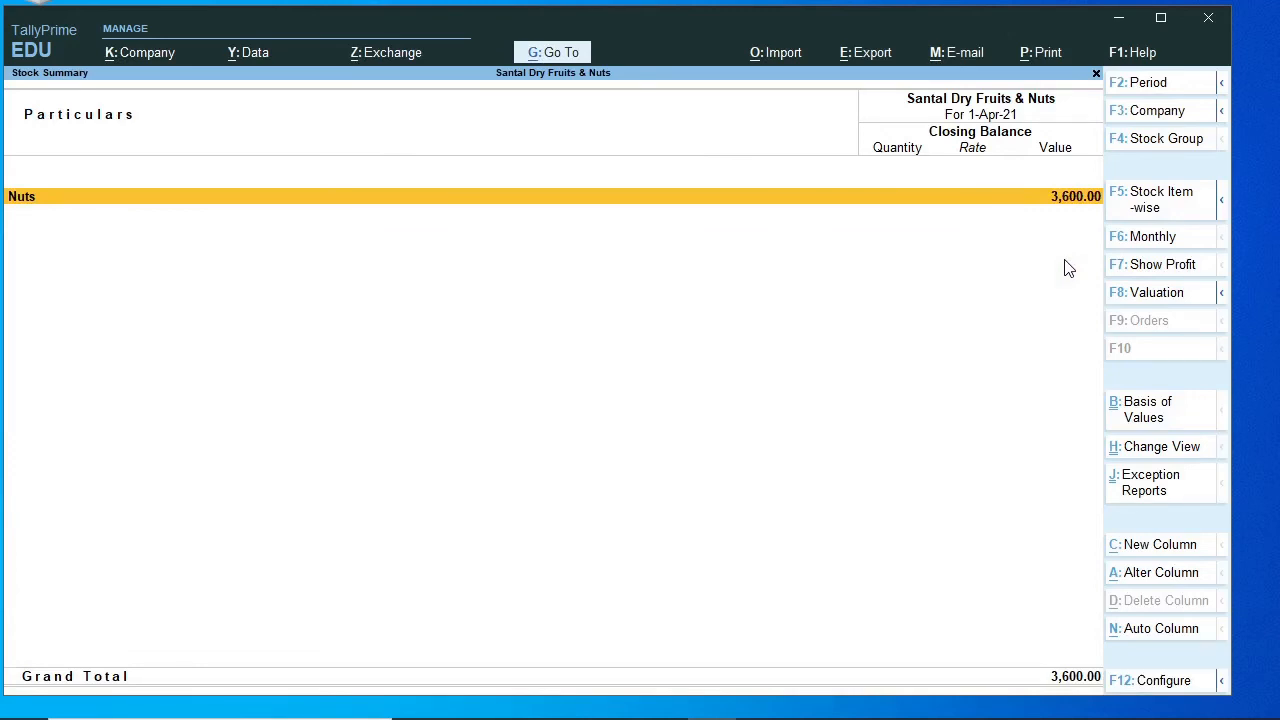
pyautogui.press('Return')
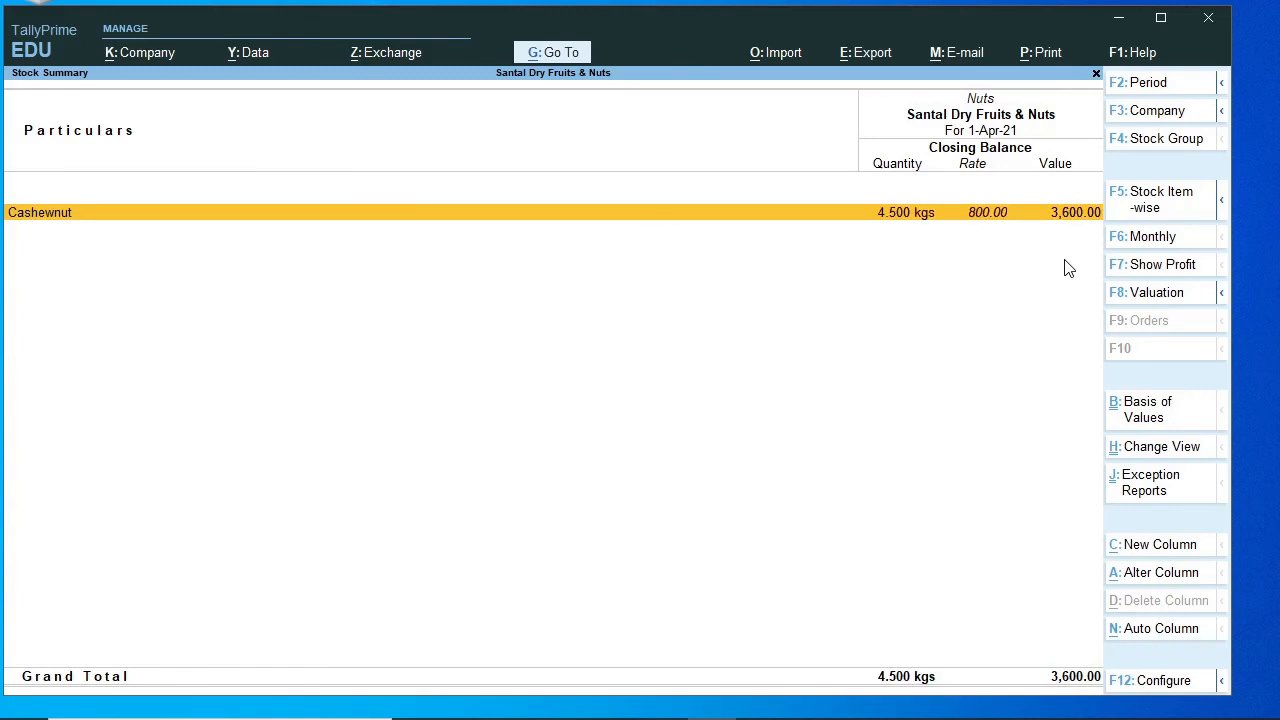
pyautogui.press('Return')
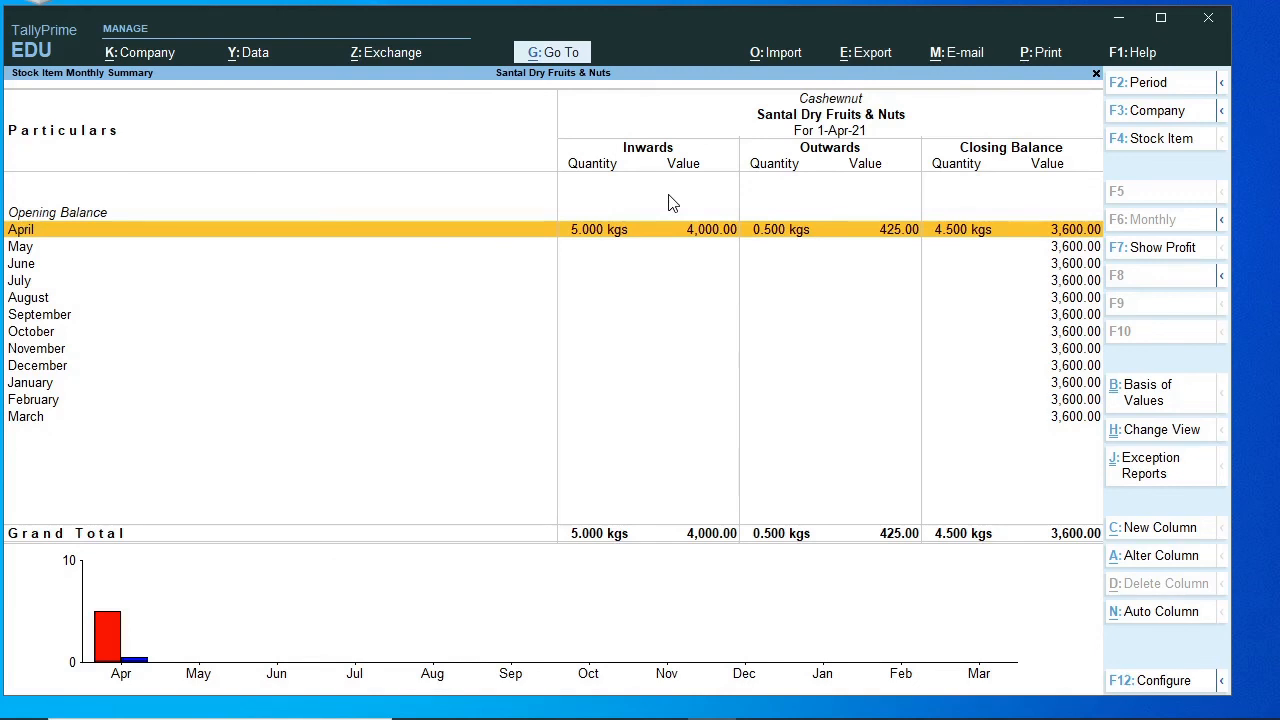
# - Set Show Alternate Units to Yes in the report configuration, keeping the other options, and open Cashewnut's April vouchers
pyautogui.press('F12')
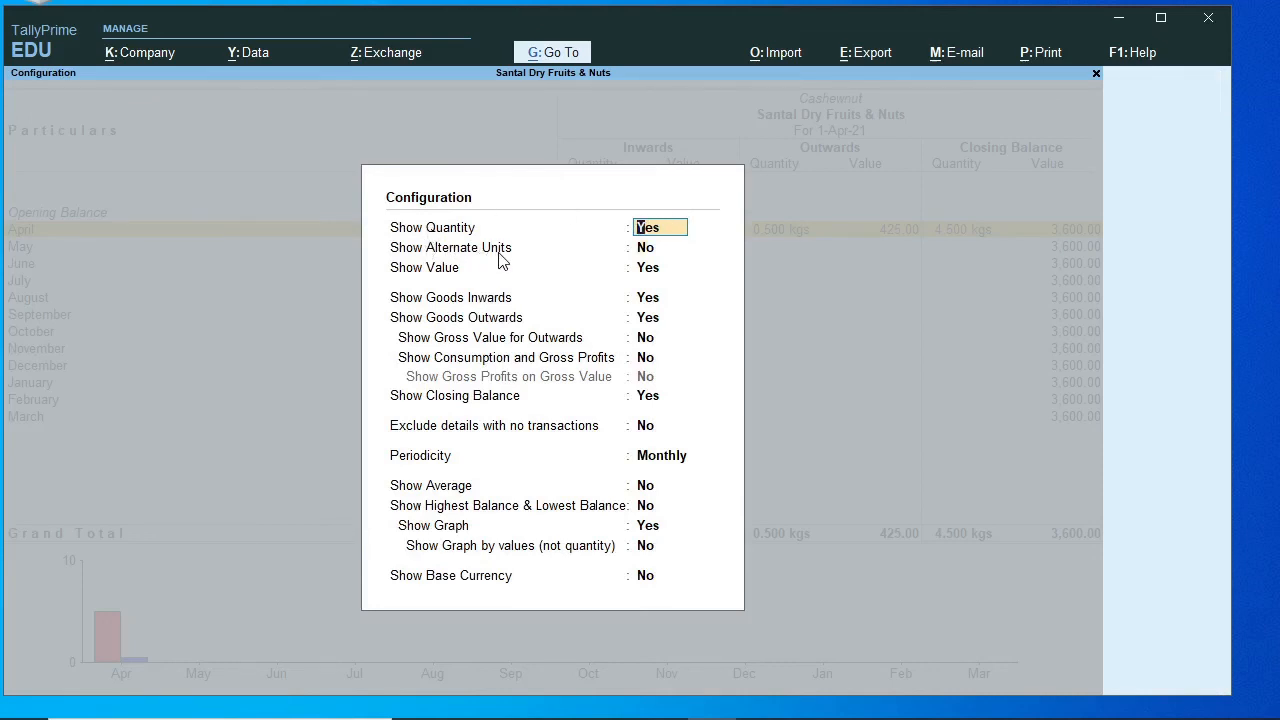
pyautogui.press('Return')
pyautogui.write('y')
pyautogui.press('Return')
pyautogui.press('Return')
pyautogui.press('Return')
pyautogui.press('Return')
pyautogui.press('Return')
pyautogui.press('Return')
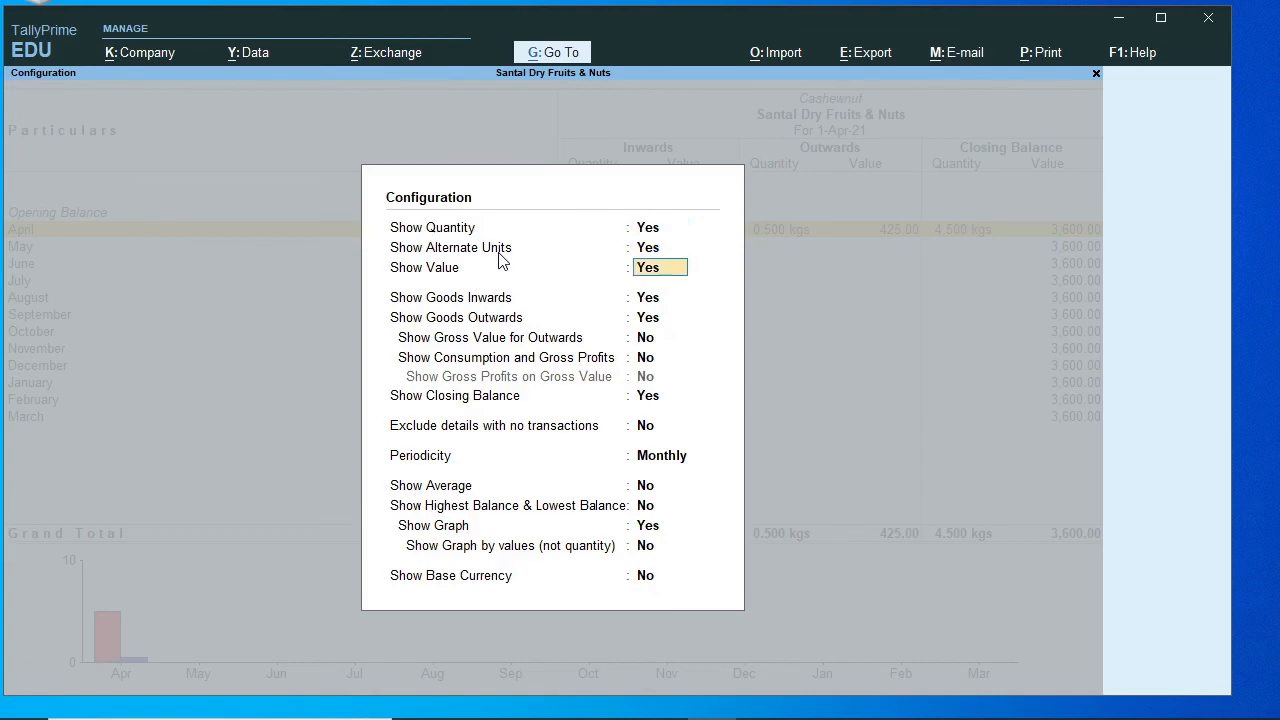
pyautogui.press('Return')
pyautogui.press('Return')
pyautogui.press('Return')
pyautogui.press('Return')
pyautogui.press('Return')
pyautogui.press('Return')
pyautogui.press('Return')
pyautogui.press('Return')
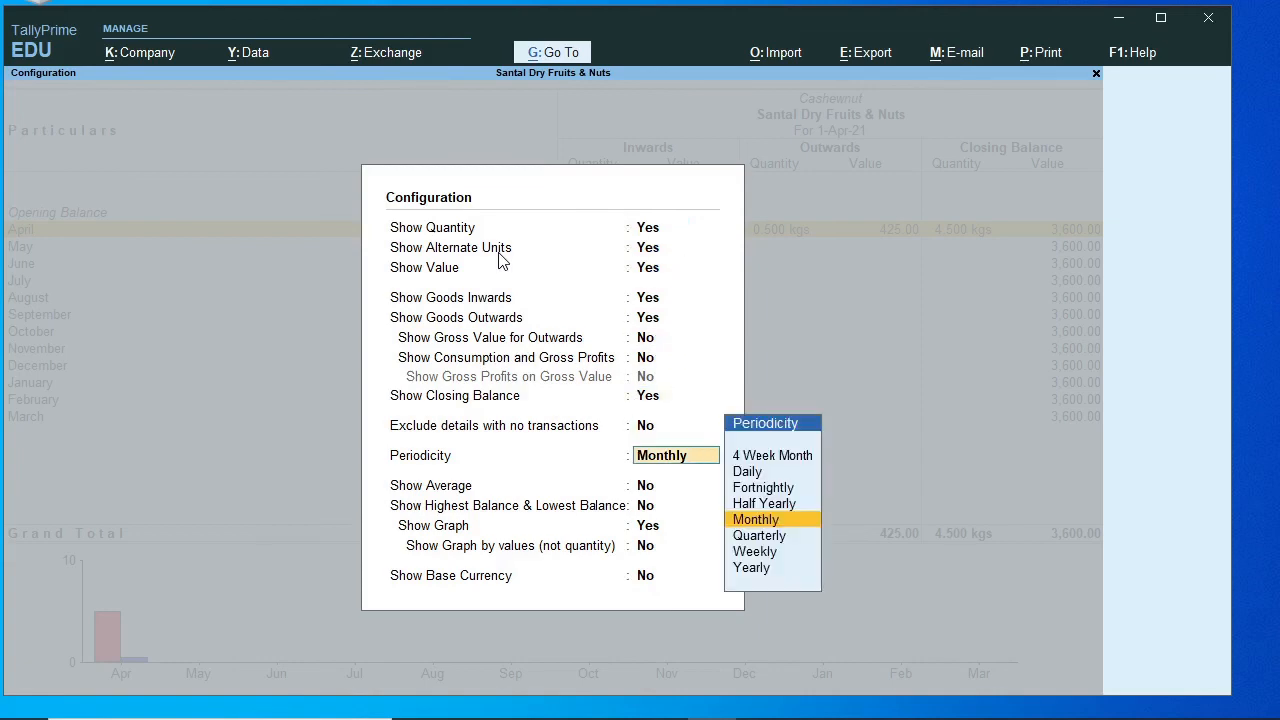
pyautogui.press('Return')
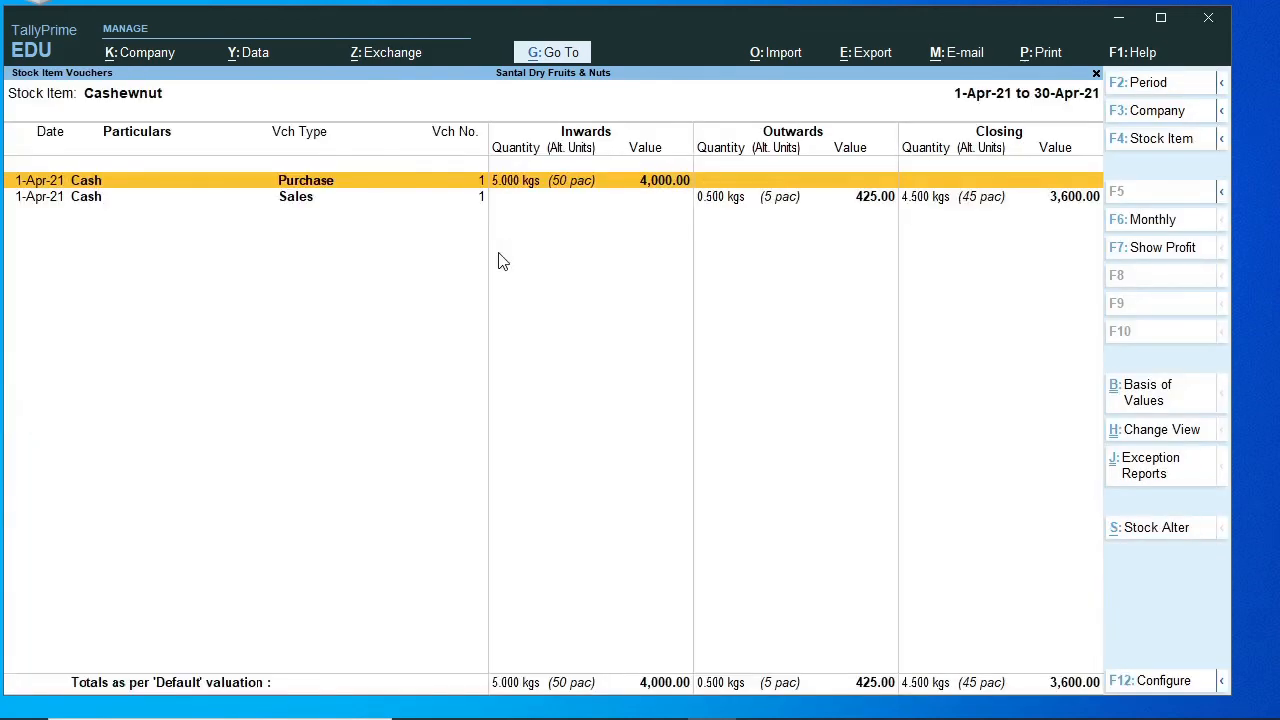